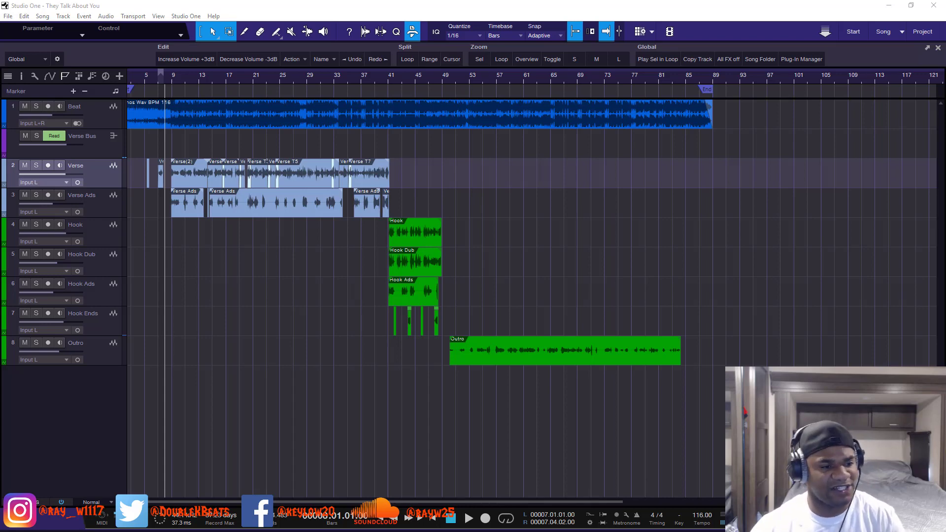
Play the song from bar 5 and jump playback ahead to about bar 9, with the whole arrangement in view
scroll(147, 81, up, 3)
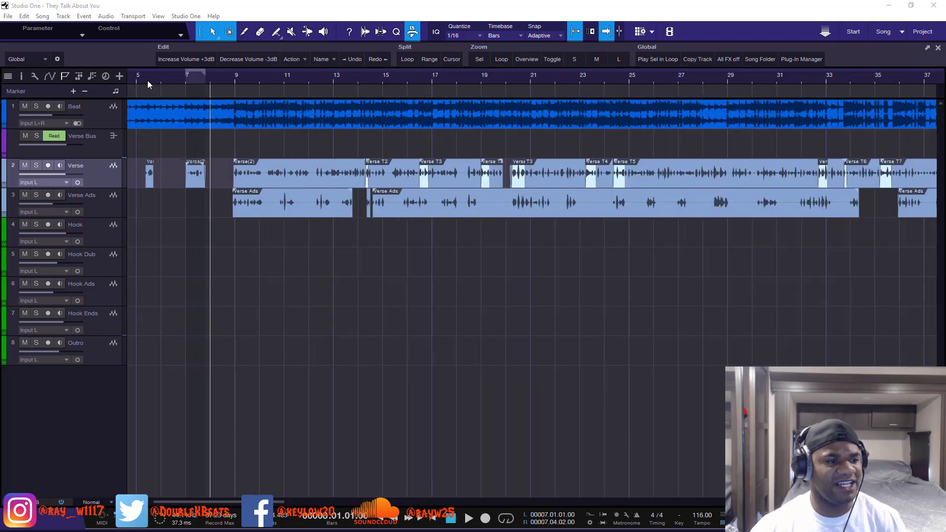
click(137, 78)
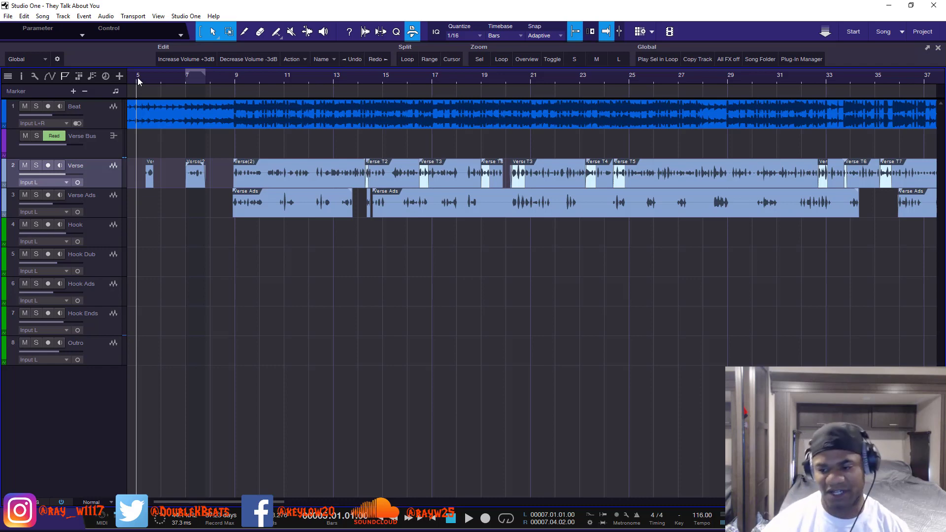
key(space)
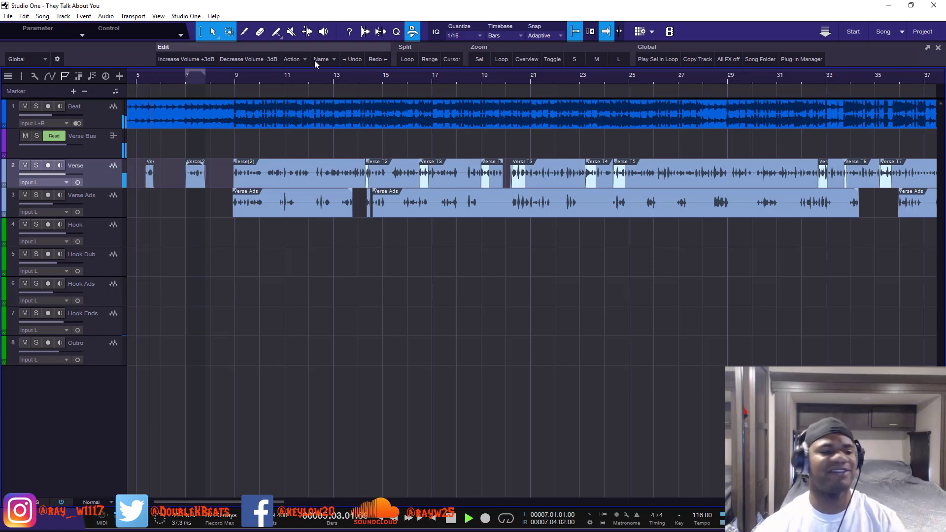
click(228, 77)
key(alt+z)
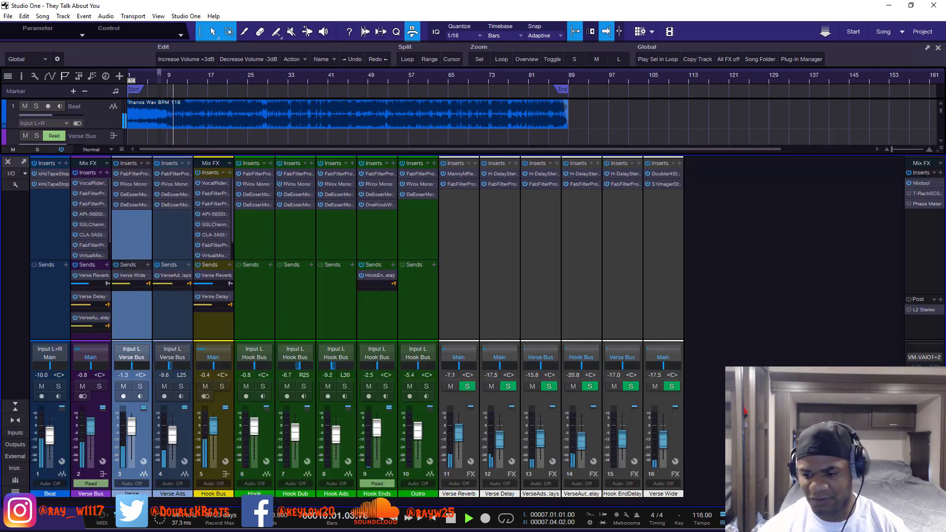
key(F3)
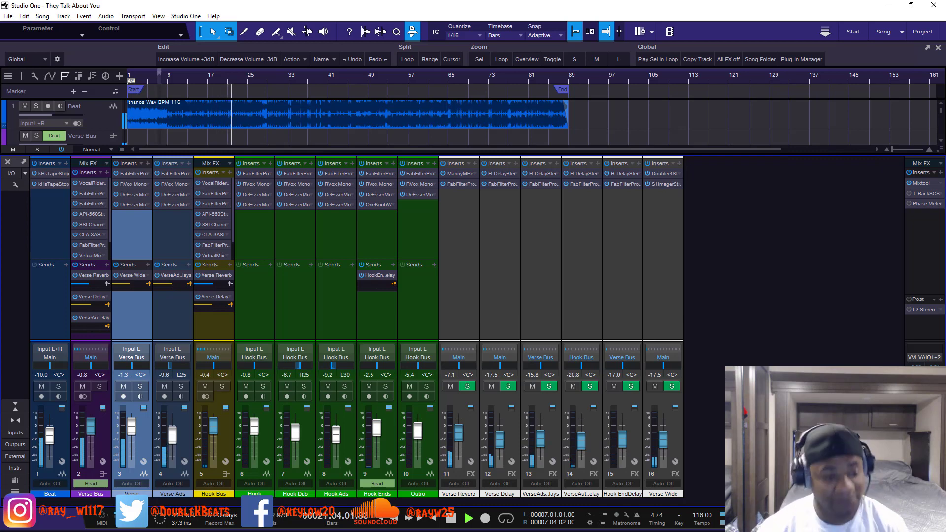
key(F3)
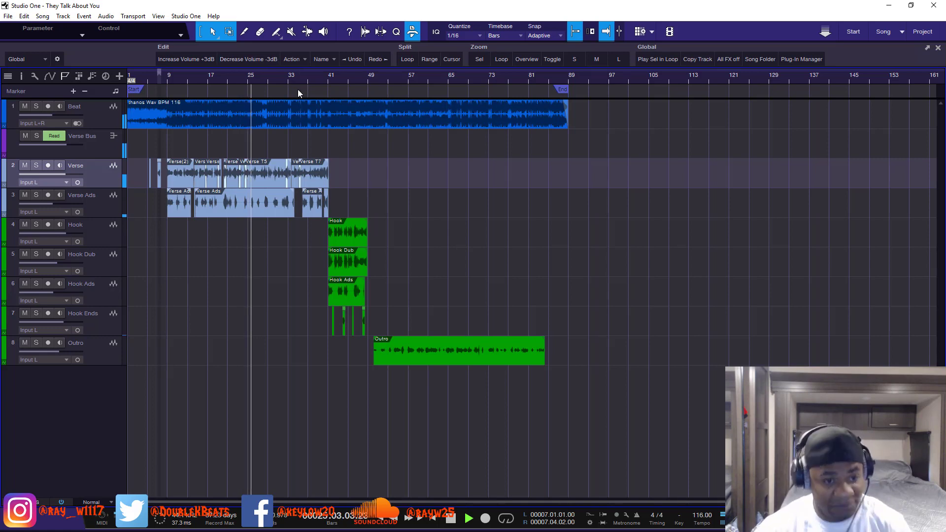
Play the song from the start of the hook at bar 41 and stop playback
click(326, 75)
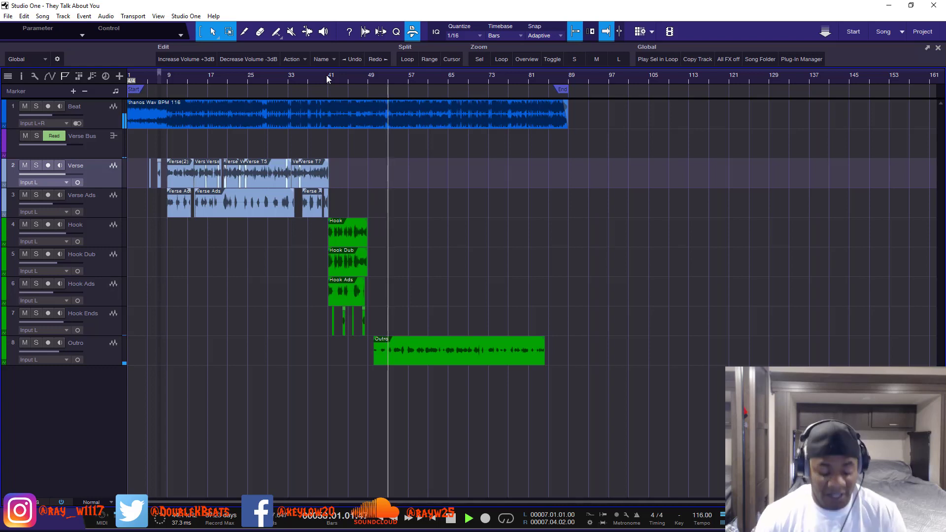
key(space)
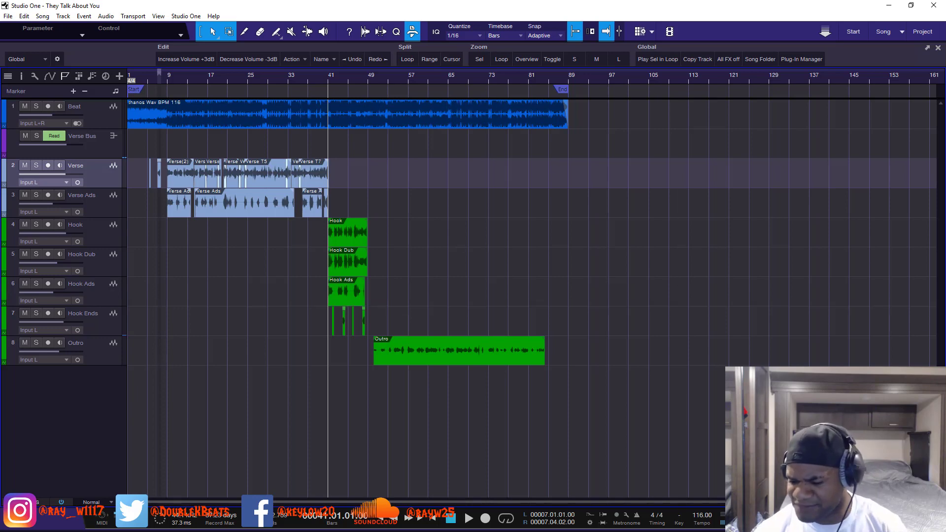
key(F3)
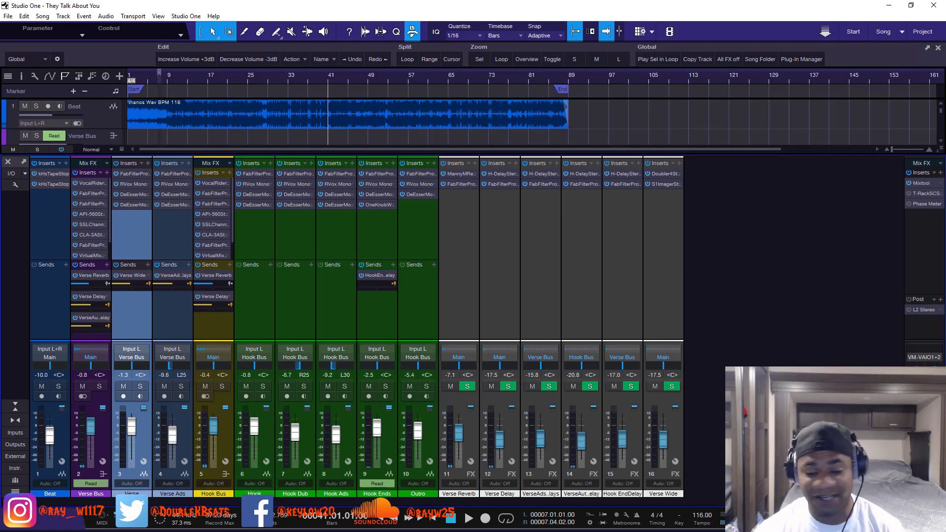
key(F3)
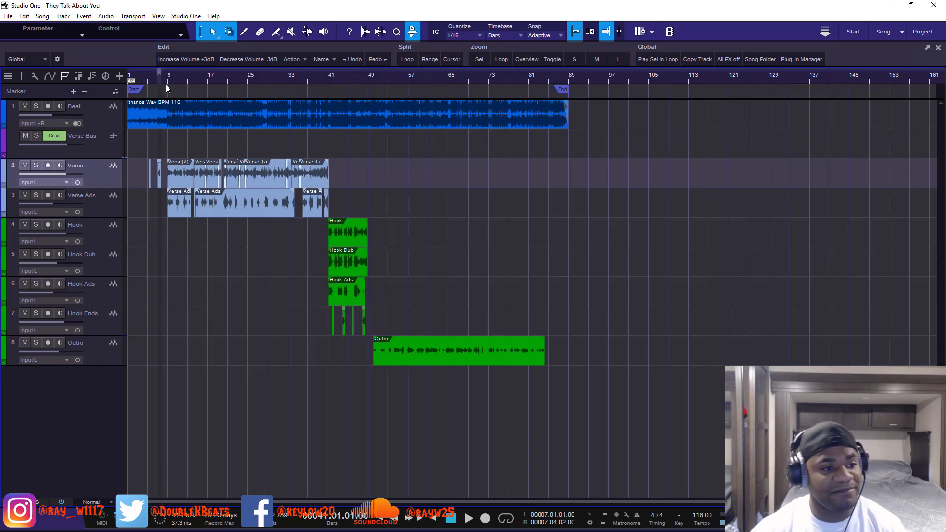
scroll(166, 84, up, 5)
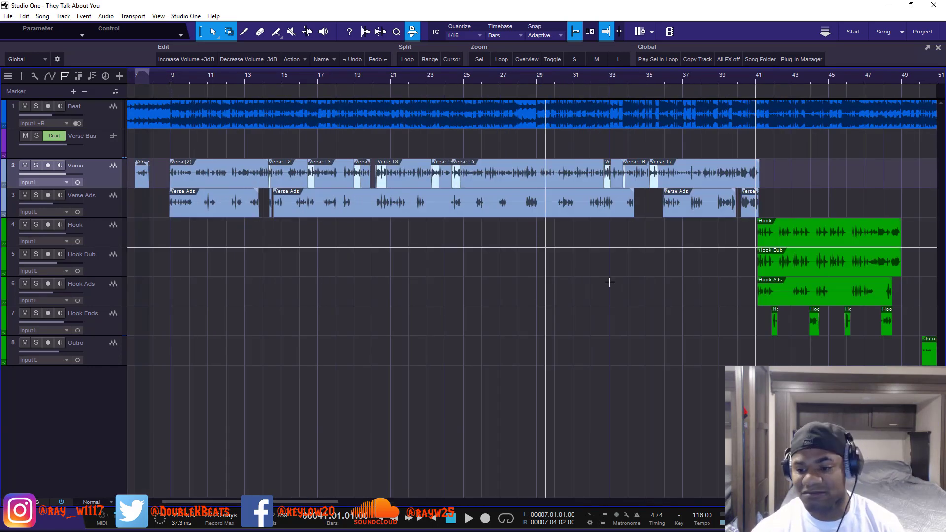
scroll(472, 88, down, 5)
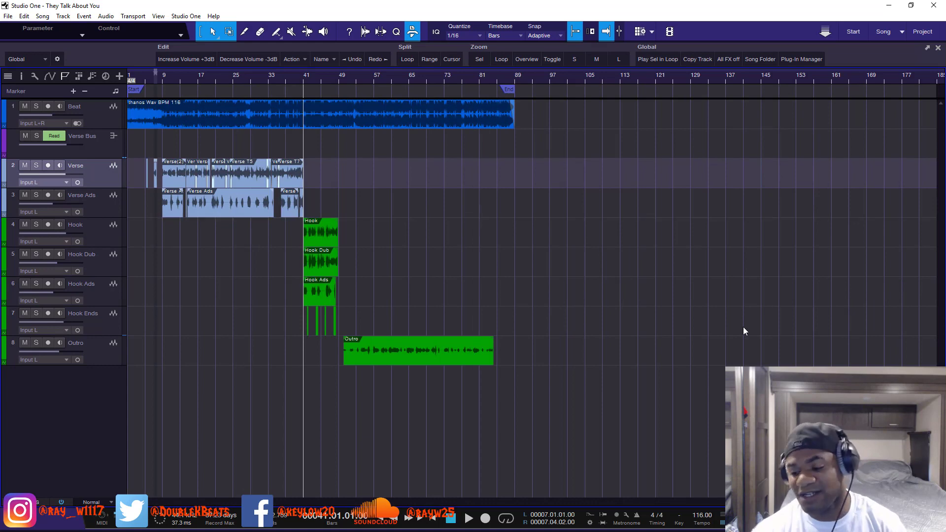
Open the L2 limiter on the main output and compare the hook with the post effects off and on
key(F3)
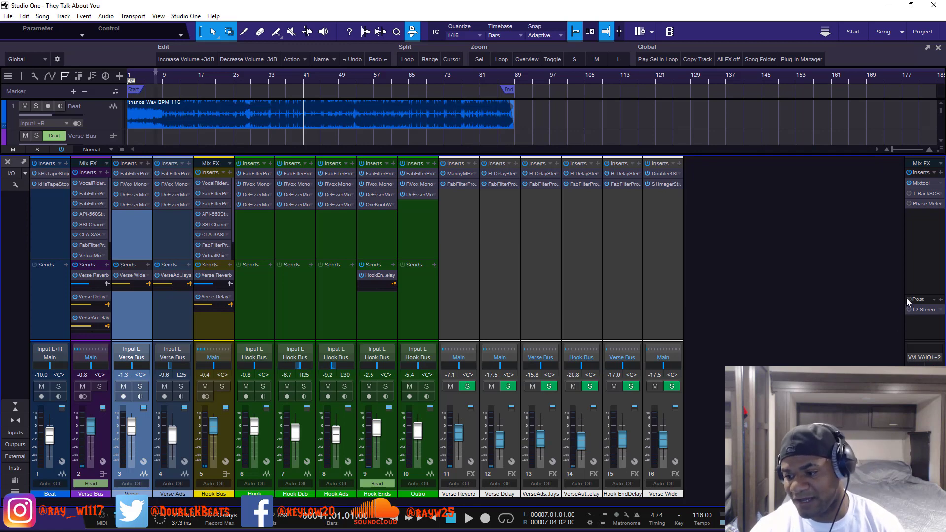
click(922, 309)
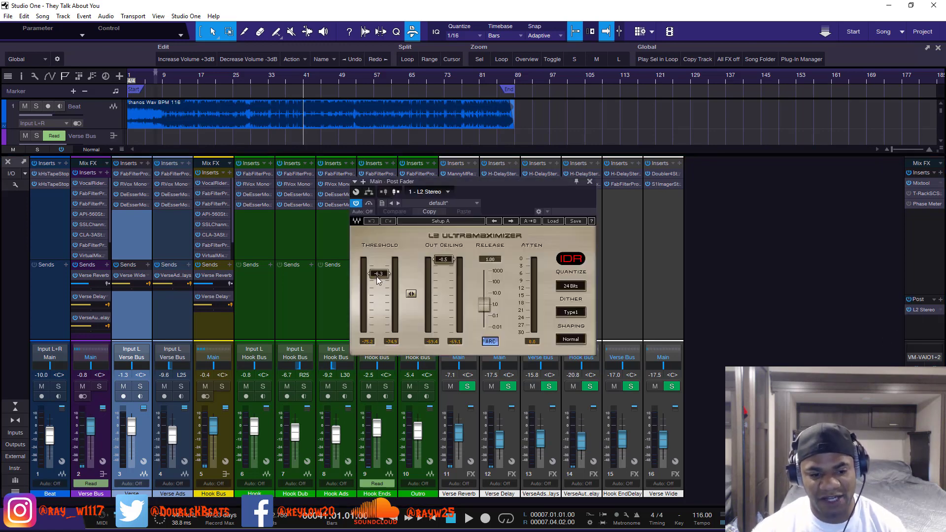
key(space)
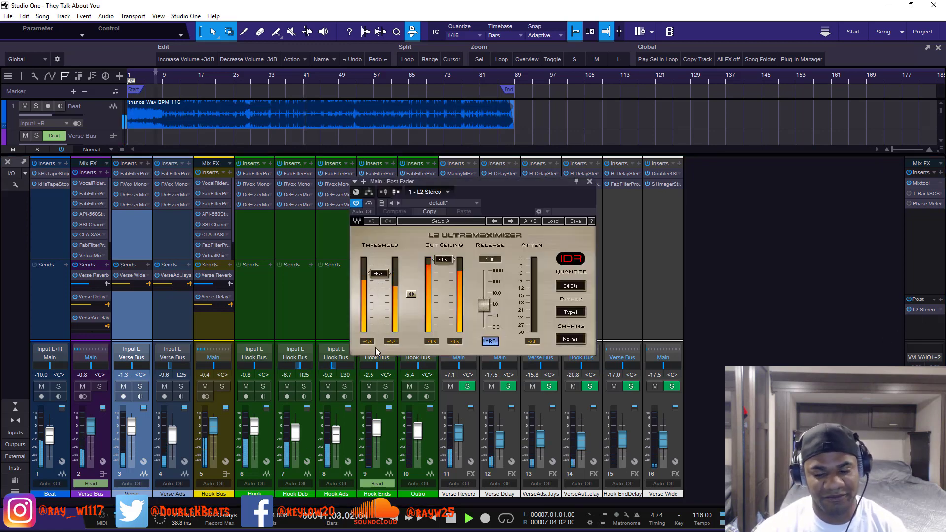
click(908, 299)
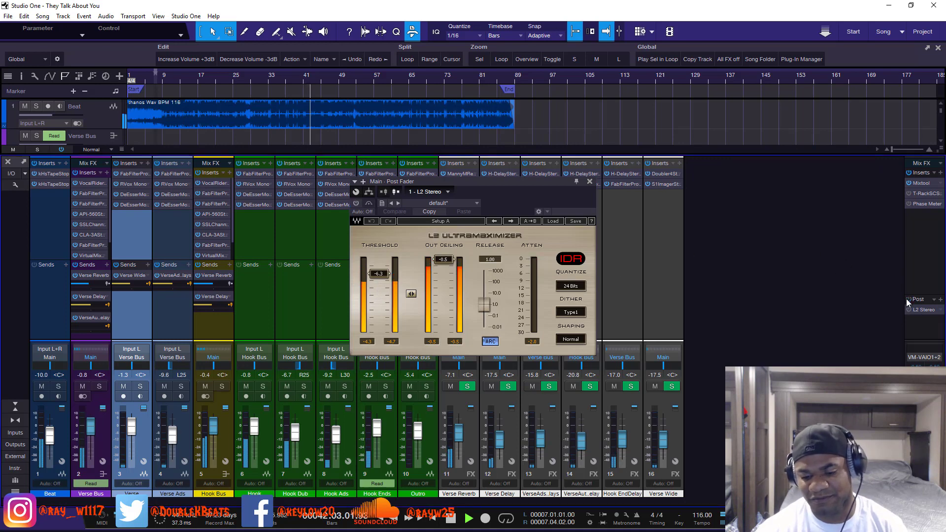
click(907, 299)
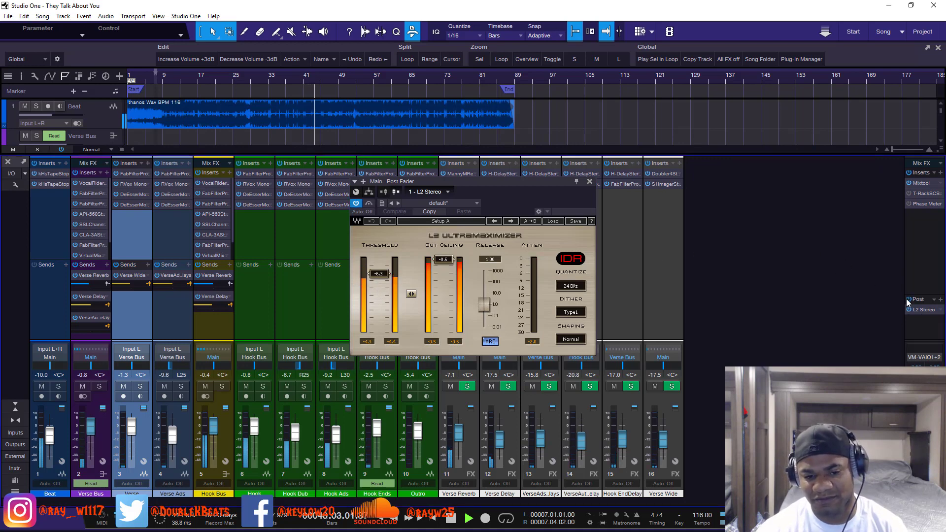
key(space)
Lower the L2 threshold to -13.8 dB and compare the hook with the main output's post effects on and off
drag(379, 273, 379, 292)
key(space)
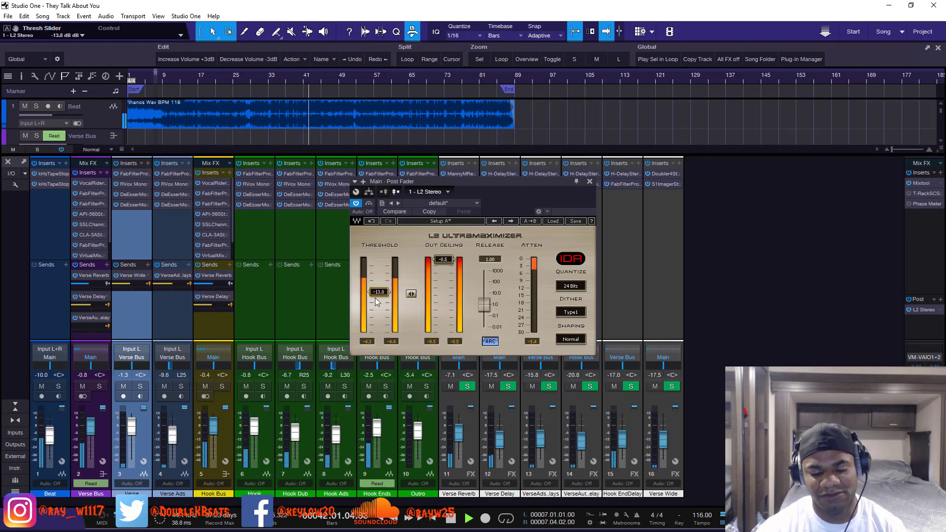
click(909, 300)
key(space)
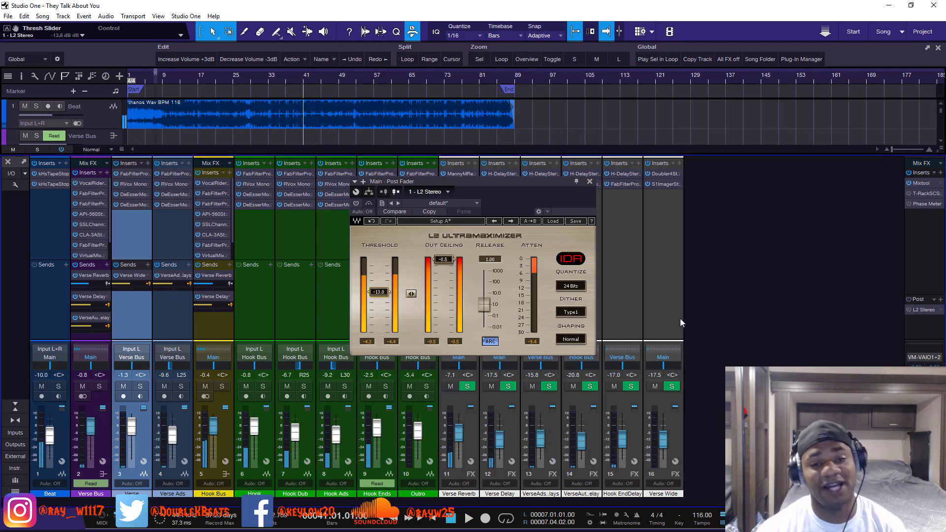
Set the L2 limiter's threshold to -6.7 dB
drag(378, 292, 378, 284)
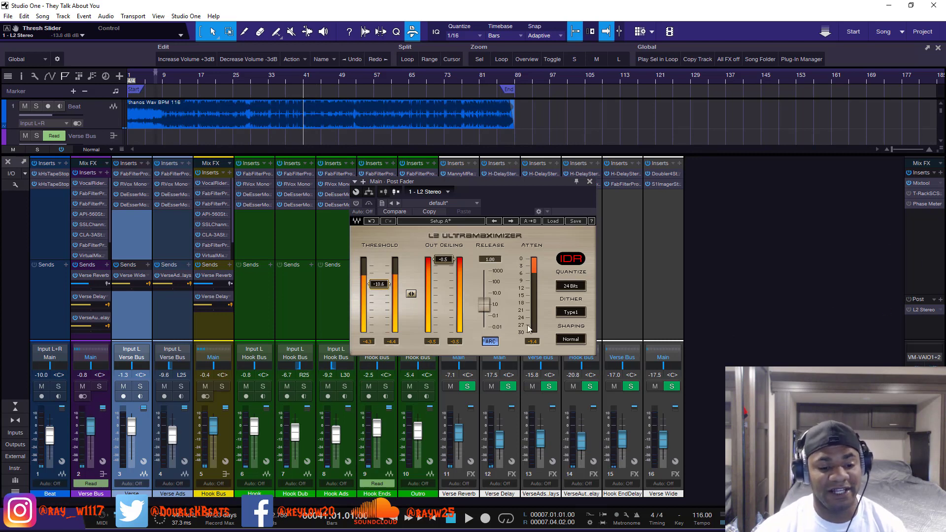
drag(382, 285, 379, 278)
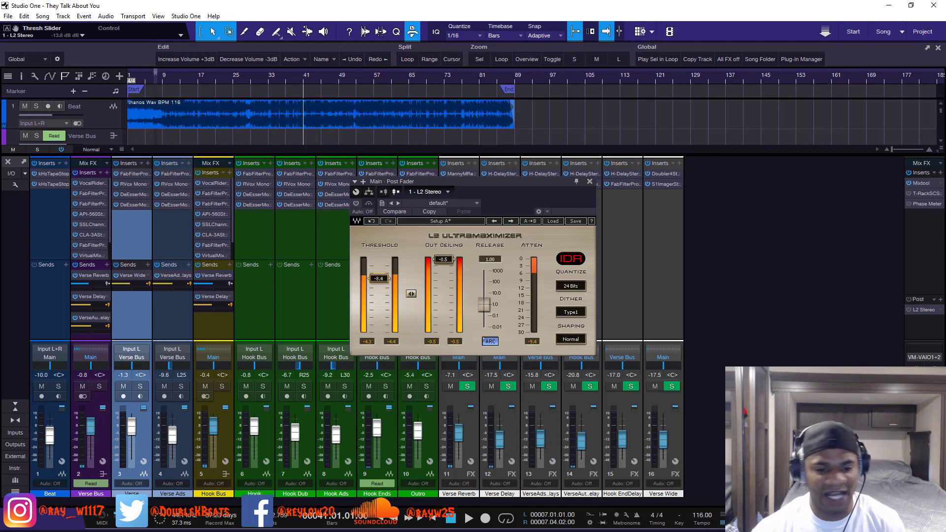
drag(378, 278, 378, 275)
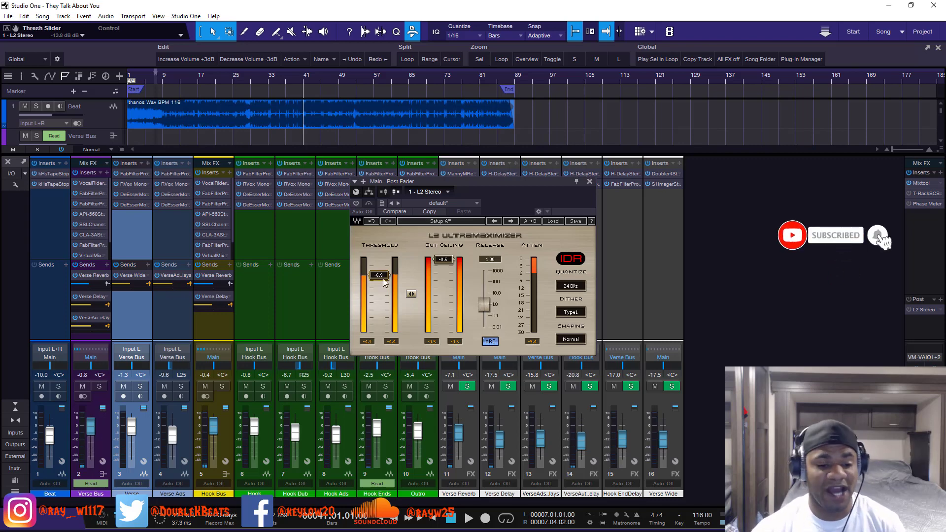
drag(385, 282, 378, 275)
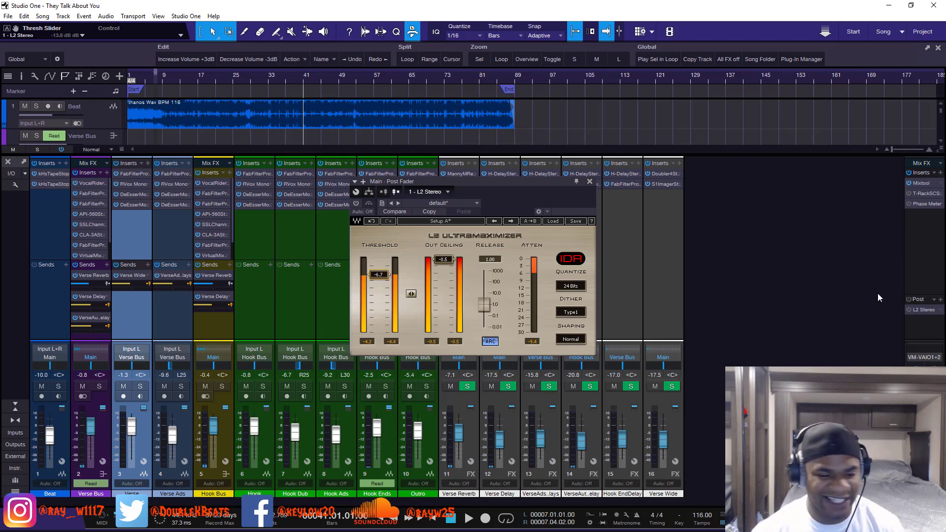
Compare the hook with the main output's post effects on and off at this threshold, and close the L2 limiter
click(908, 299)
key(space)
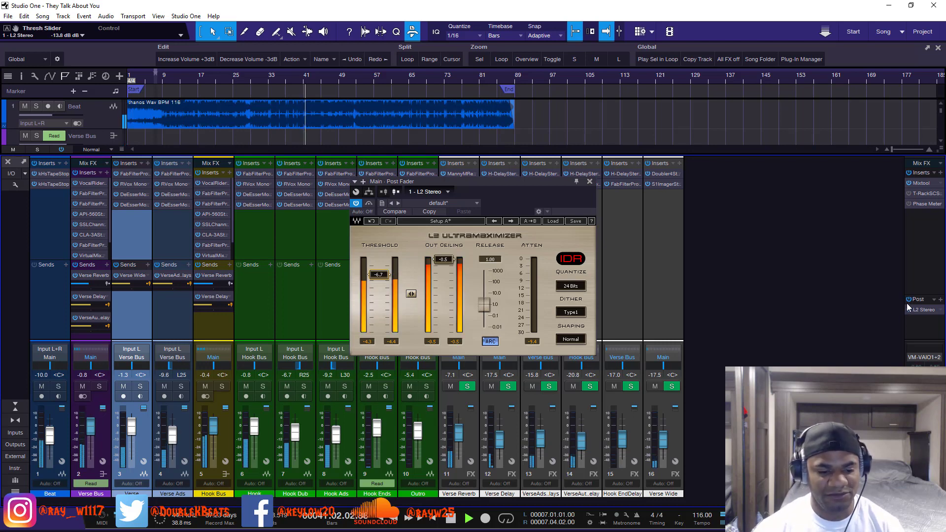
click(908, 302)
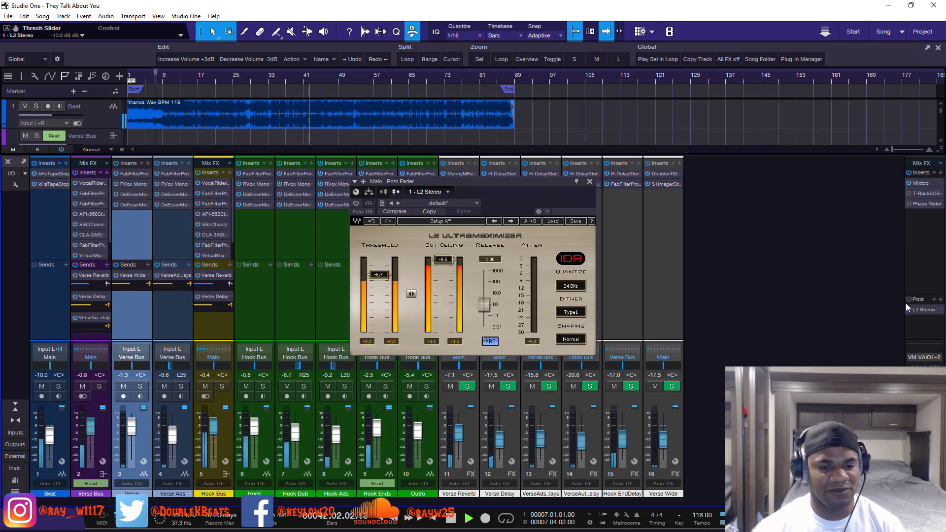
key(space)
click(589, 182)
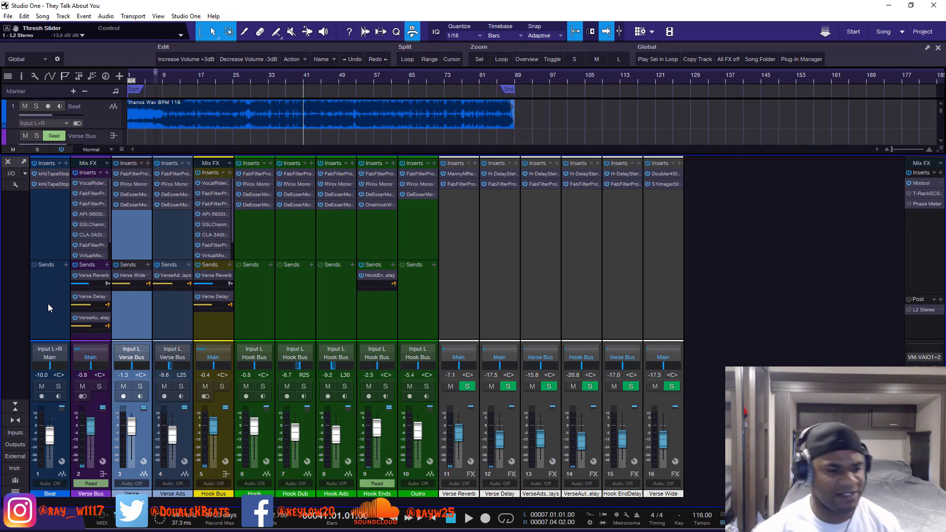
Solo the Beat track and play it from bar 20 with the full arrangement shown
click(61, 289)
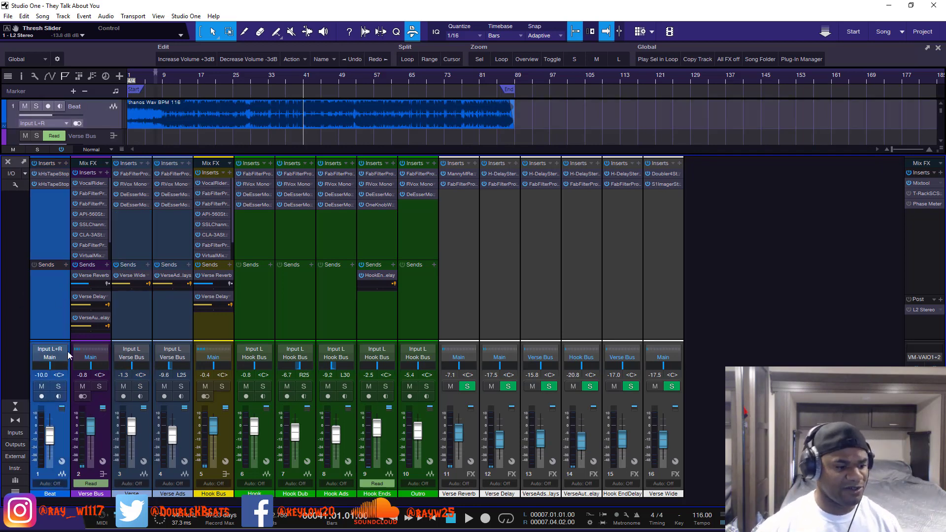
click(58, 387)
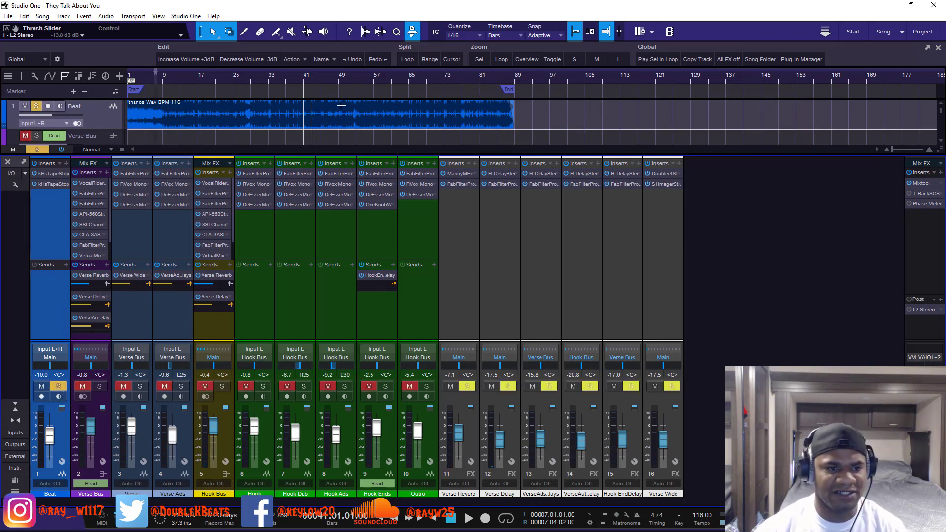
key(e)
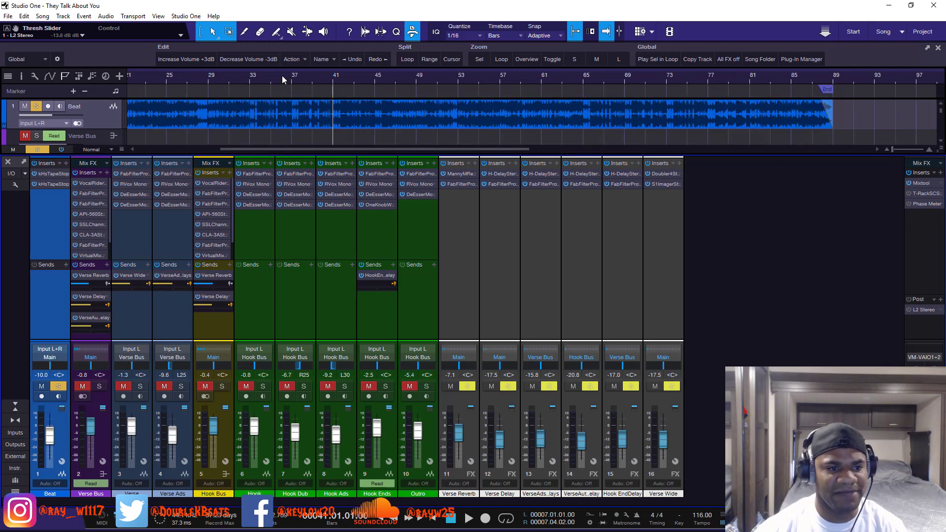
key(e)
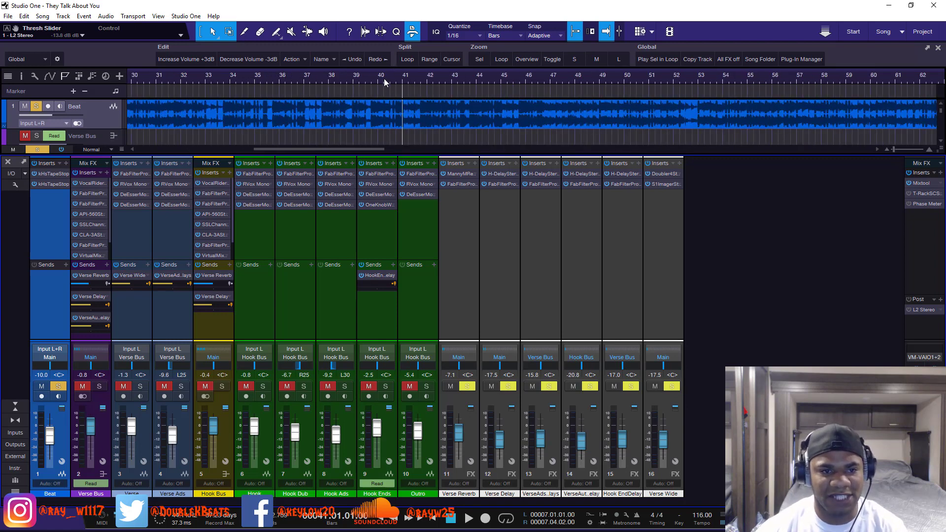
key(e)
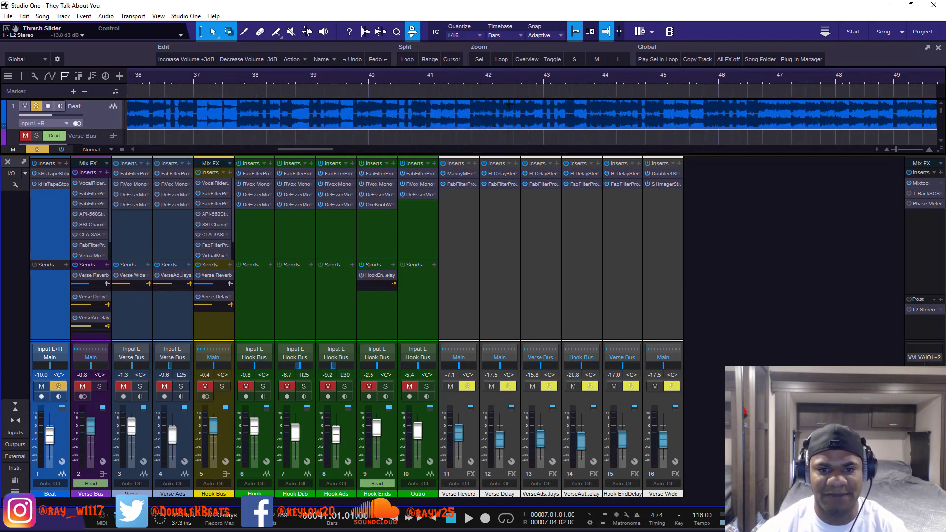
key(w)
key(w)
key(w)
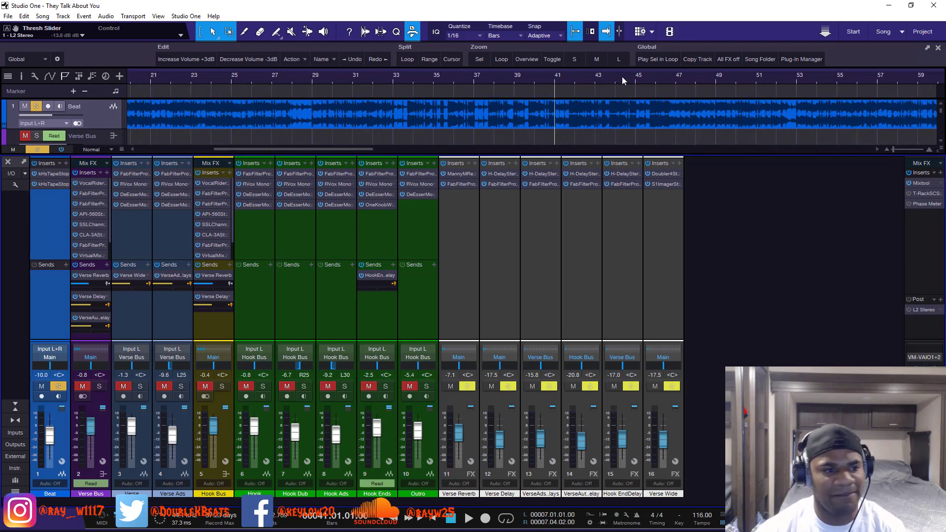
key(w)
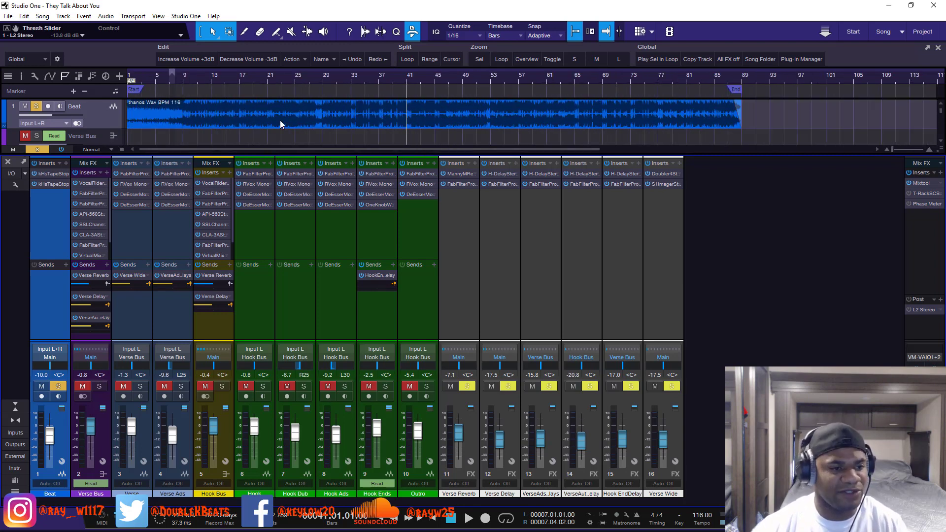
click(258, 78)
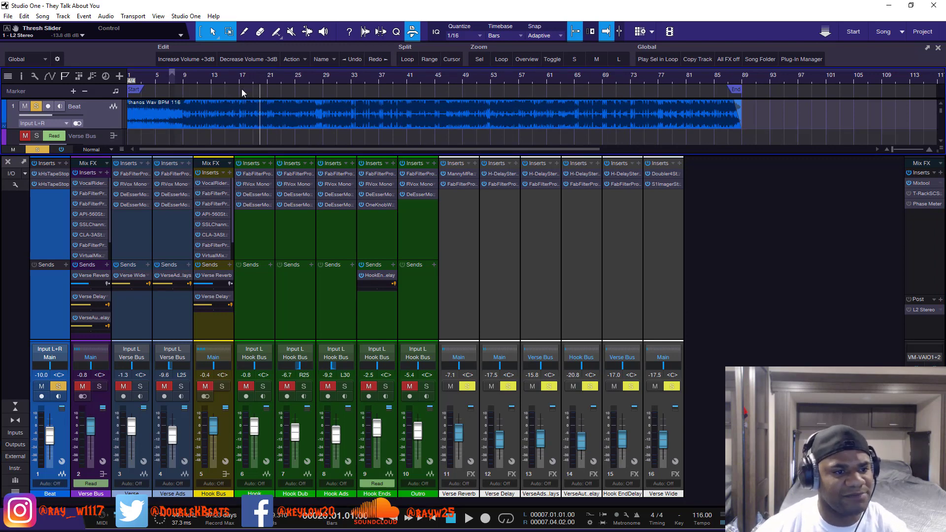
key(F3)
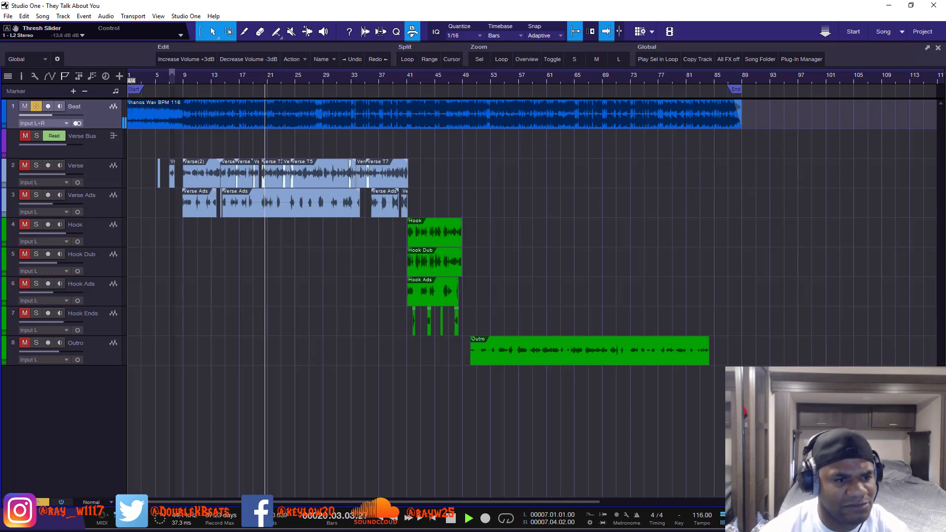
Show the mixer, stop playback, and open the Beat track's first Tape Stop insert to inspect it before closing it
key(F3)
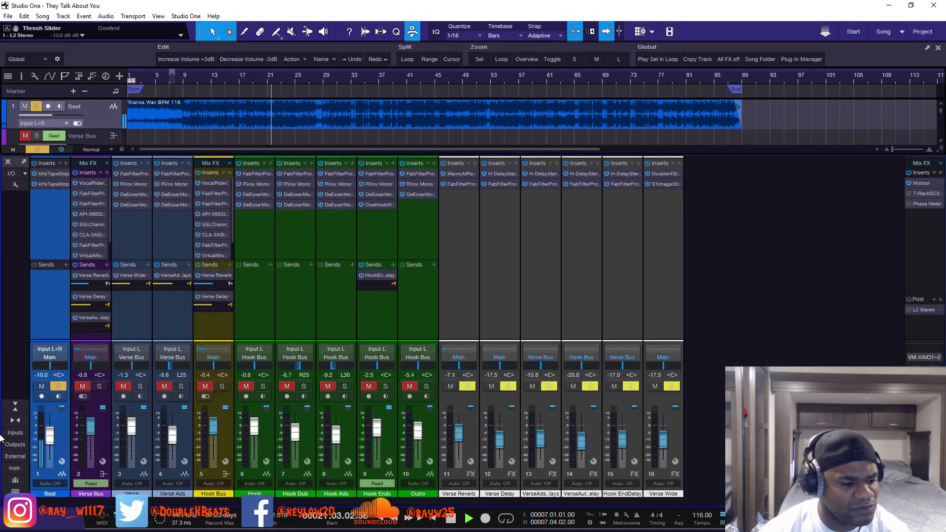
key(space)
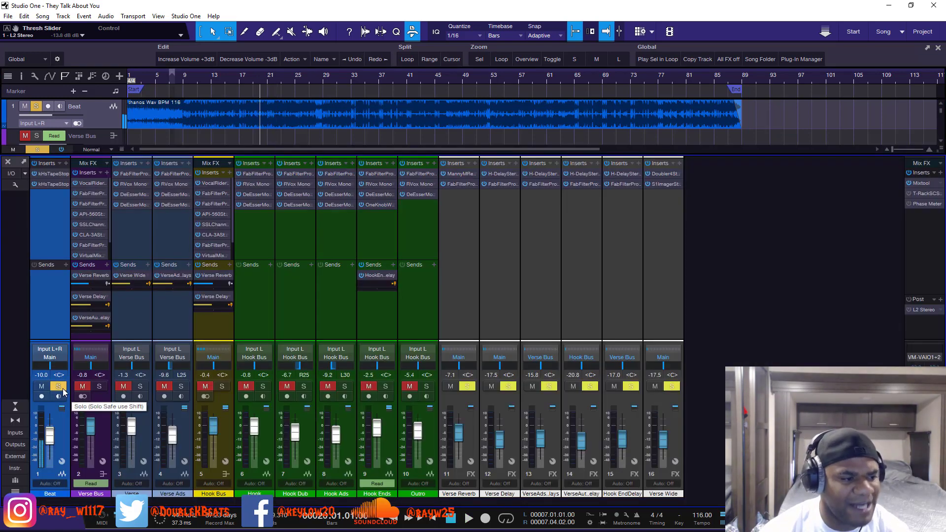
double_click(51, 172)
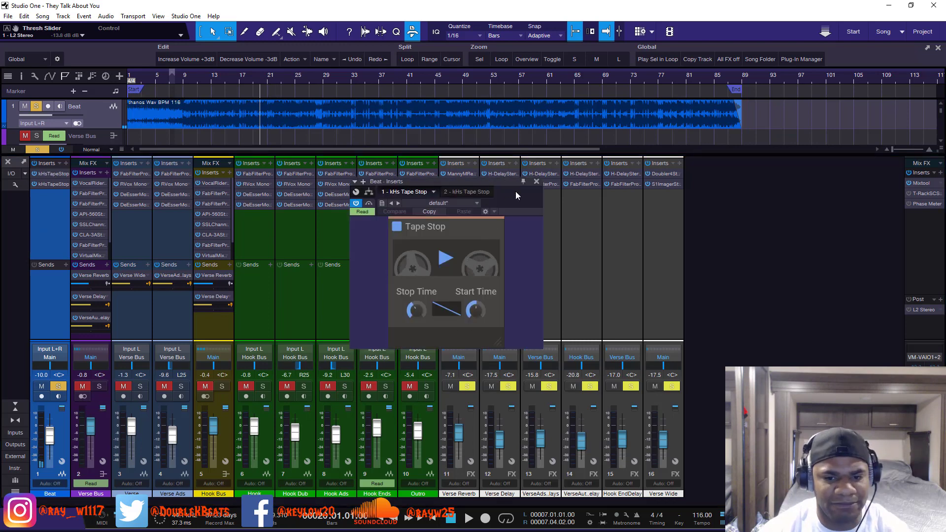
click(534, 183)
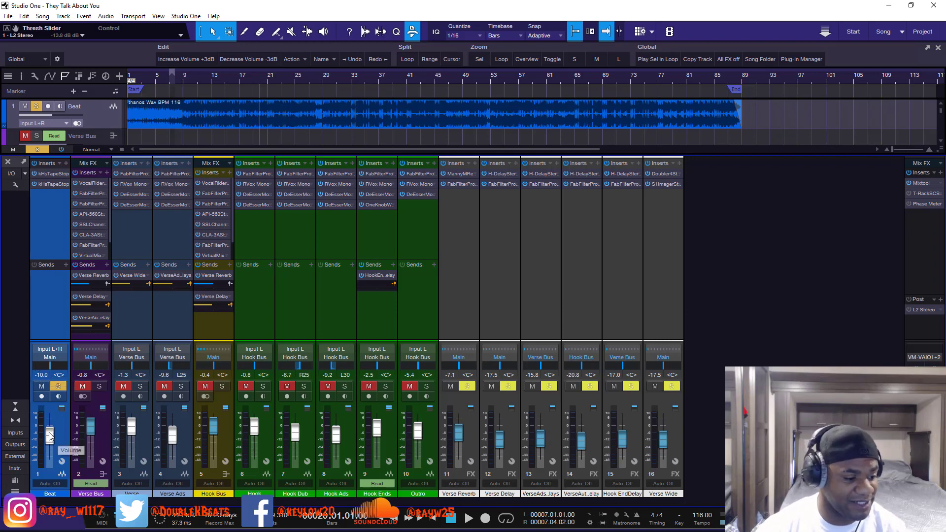
Set the Beat track's volume to 0 dB and listen to it soloed
click(42, 377)
text(0)
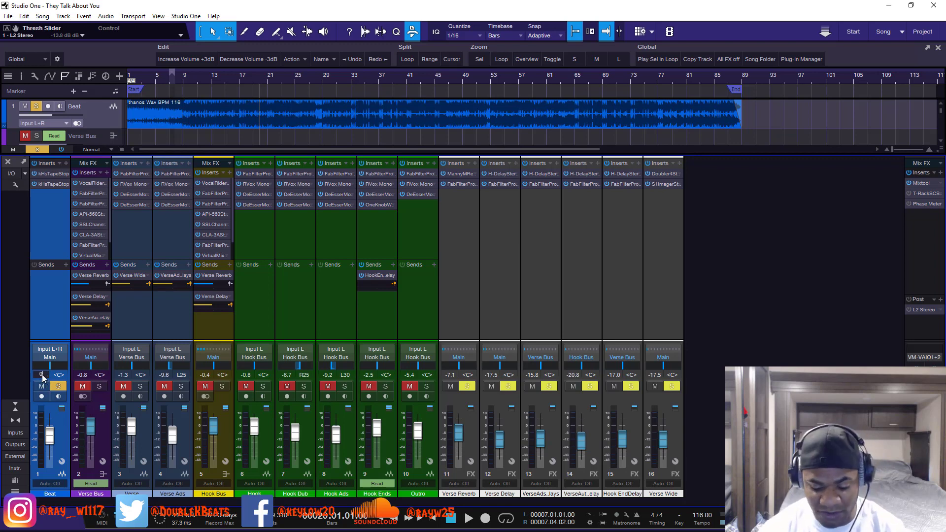
key(Return)
key(space)
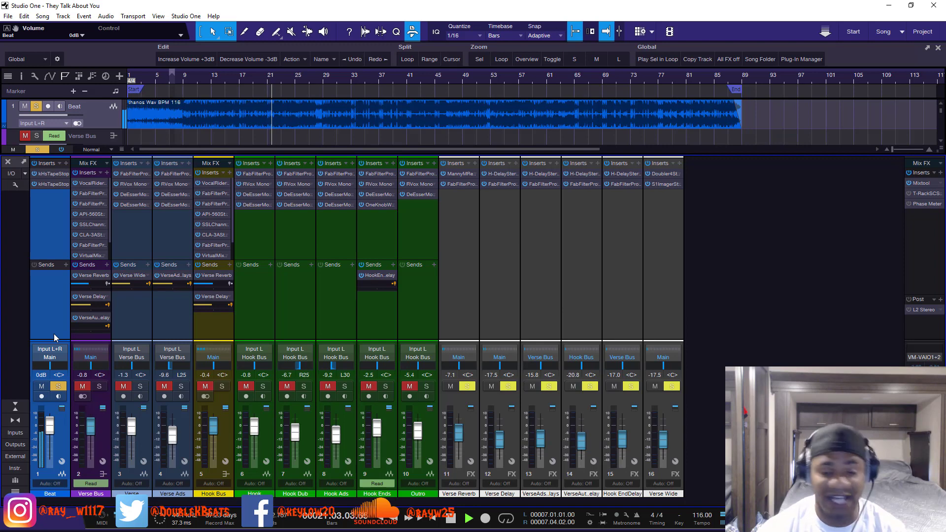
key(space)
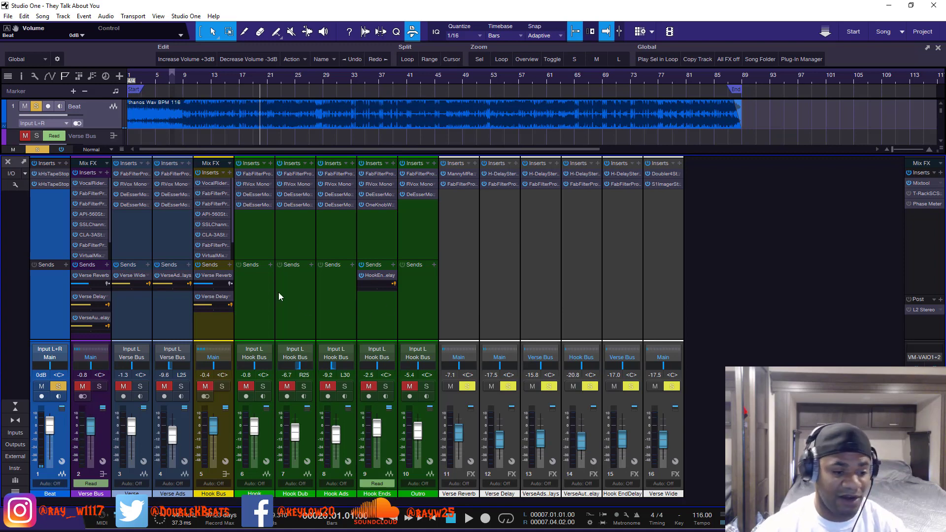
Lower the Beat track's volume to -10.0 dB during playback, listen again, and pull it down to -21.7 dB
key(space)
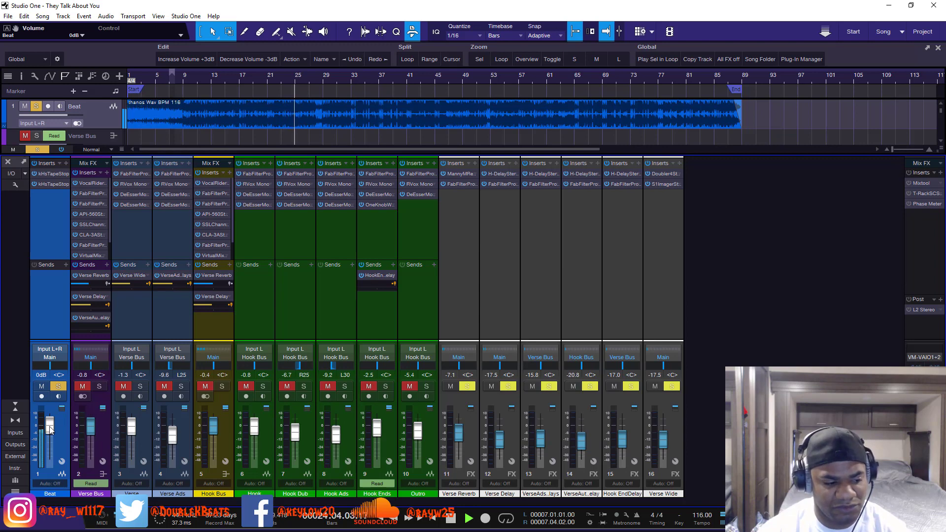
drag(50, 429, 52, 440)
key(space)
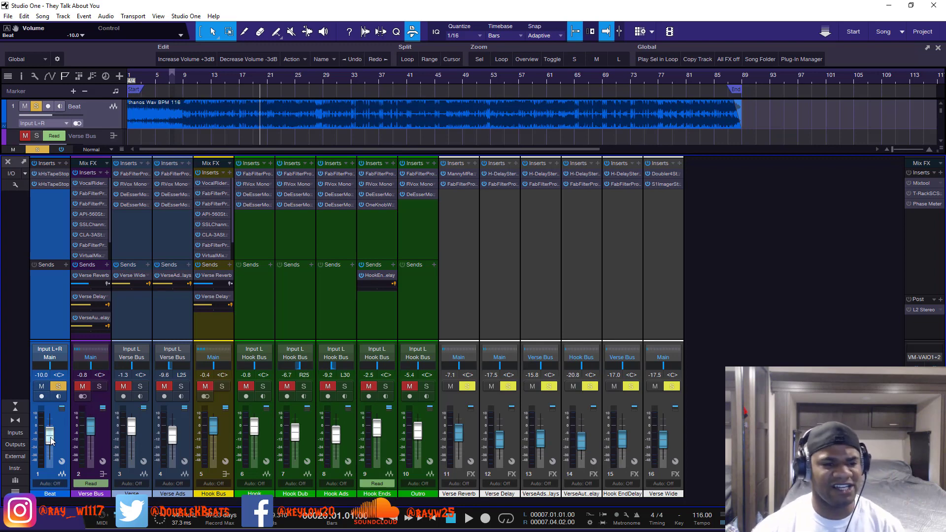
key(space)
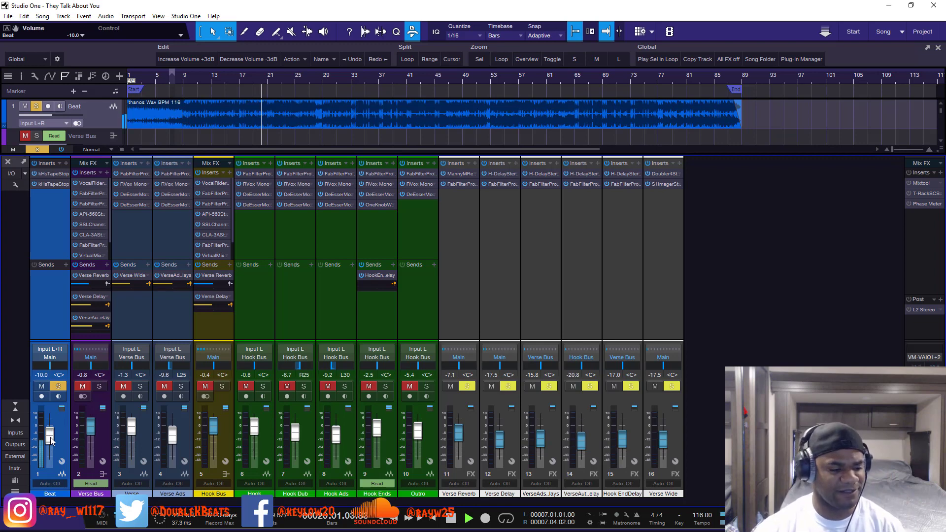
drag(51, 440, 53, 447)
key(space)
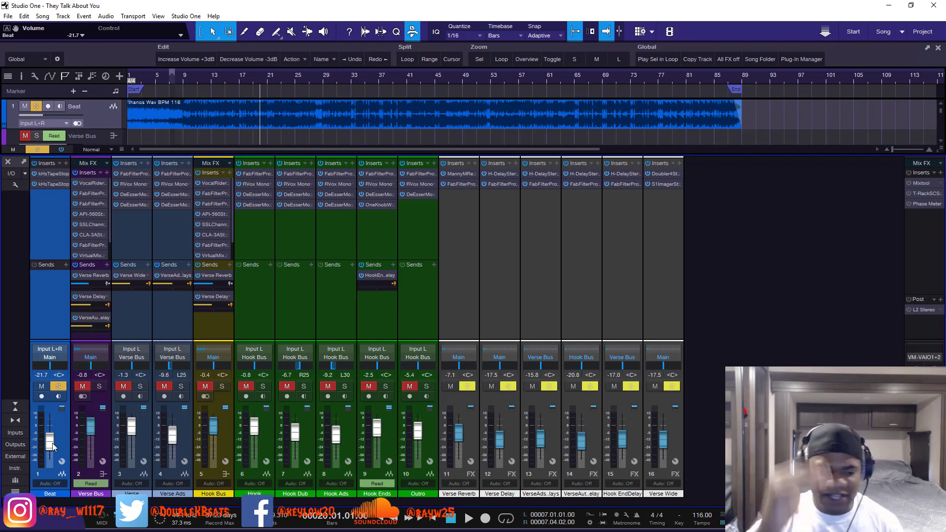
Raise the Beat track's volume to -13.1 dB and adjust it to -14.1 dB while listening
mouse_move(50, 440)
mouse_down()
mouse_move(49, 453)
mouse_move(54, 436)
mouse_up()
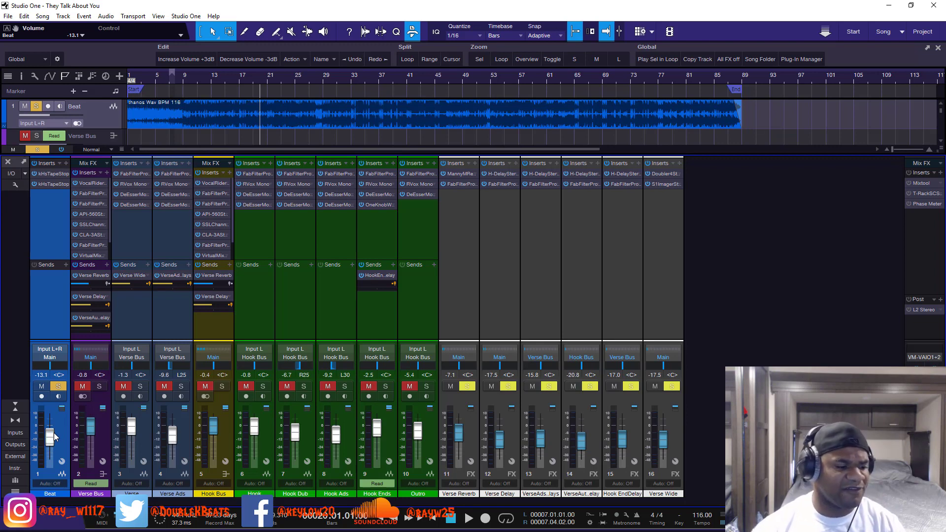
key(space)
drag(54, 432, 54, 439)
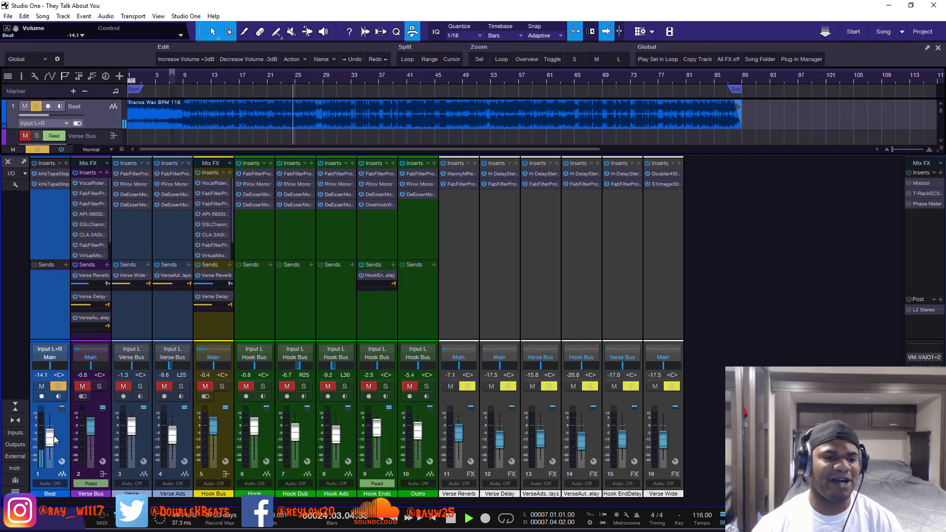
key(space)
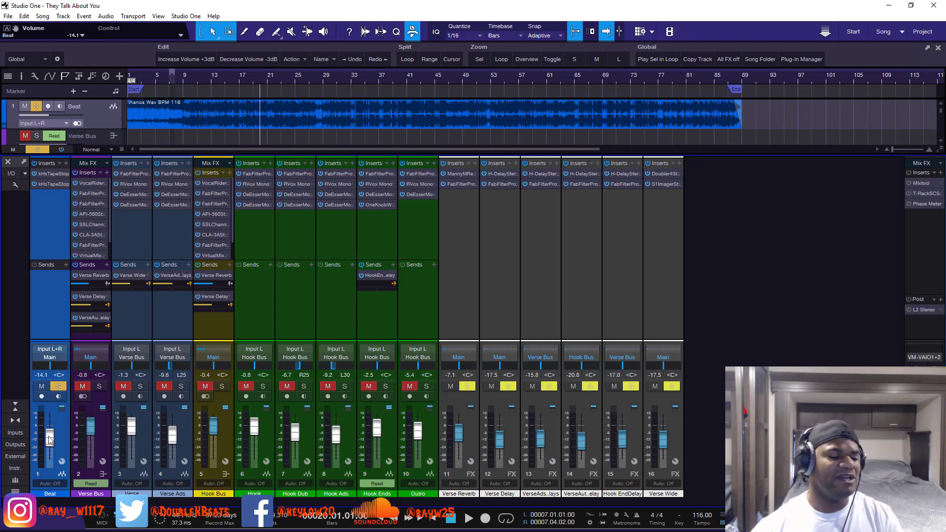
Raise the Beat track's volume to -8.3 dB and nudge it up to -5.8 dB during playback
drag(49, 439, 50, 435)
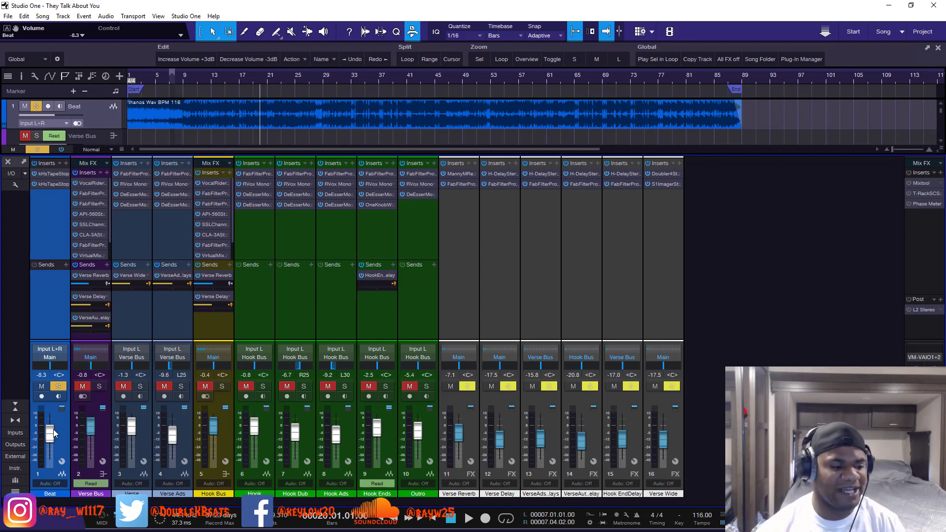
key(space)
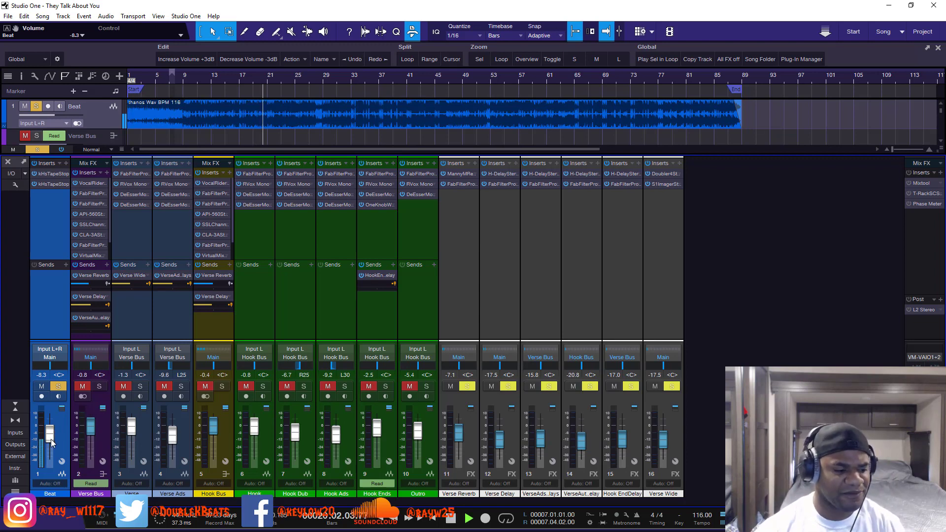
scroll(52, 439, up, 3)
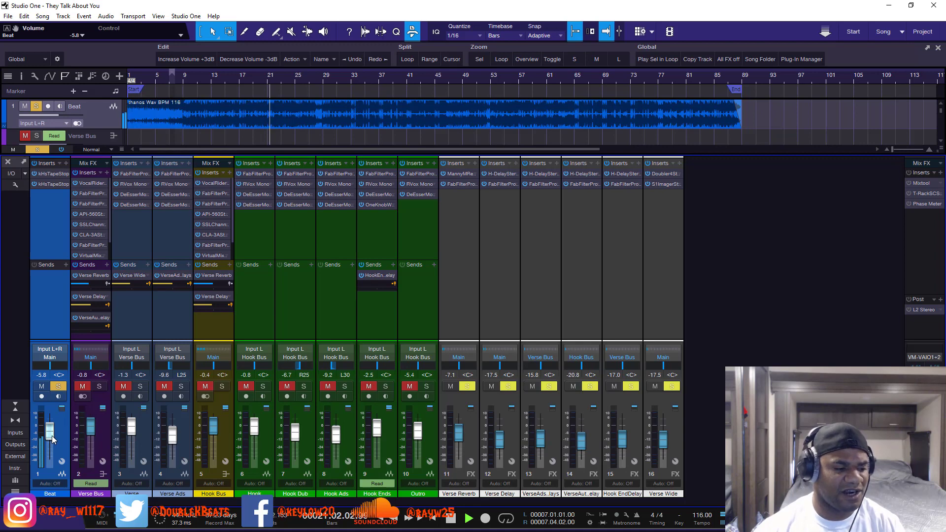
Set the Beat track's volume to exactly -10 dB, listen to it, stop playback and turn off its solo
click(43, 374)
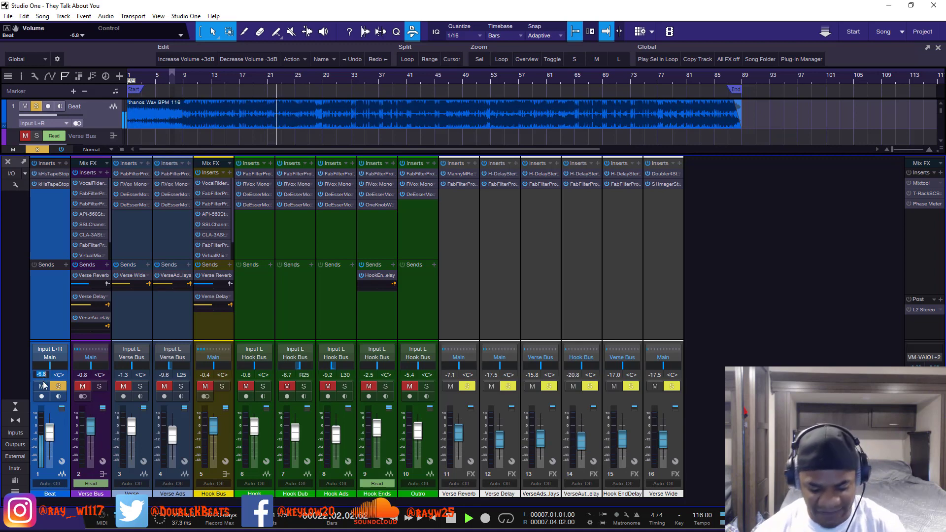
text(-)
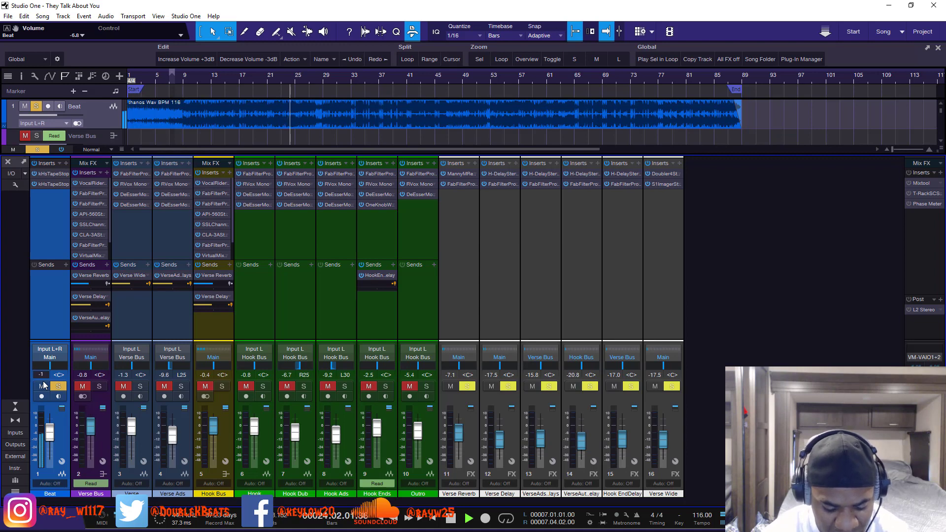
text(10.)
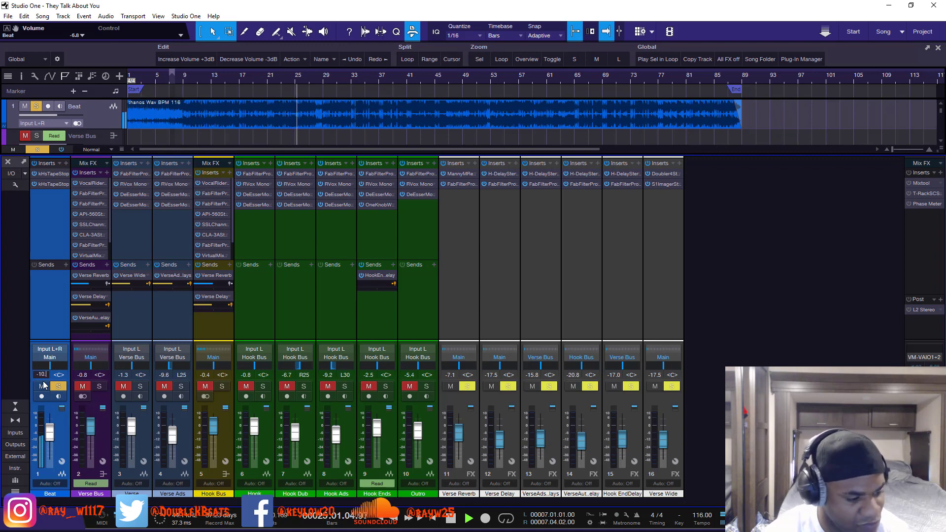
key(Return)
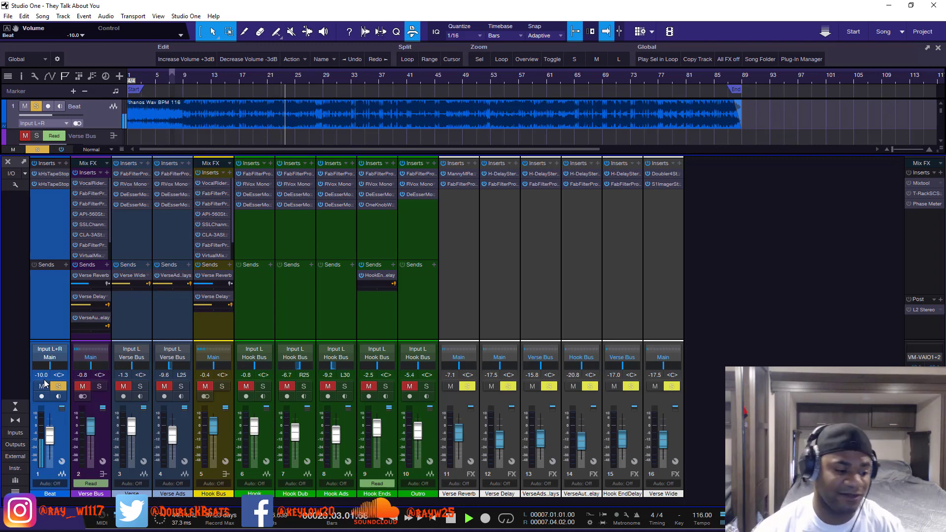
key(space)
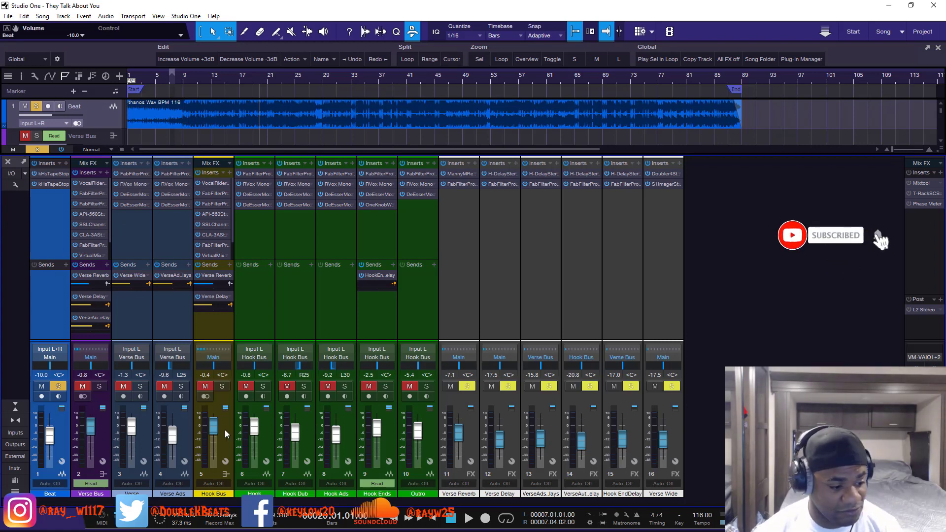
click(58, 386)
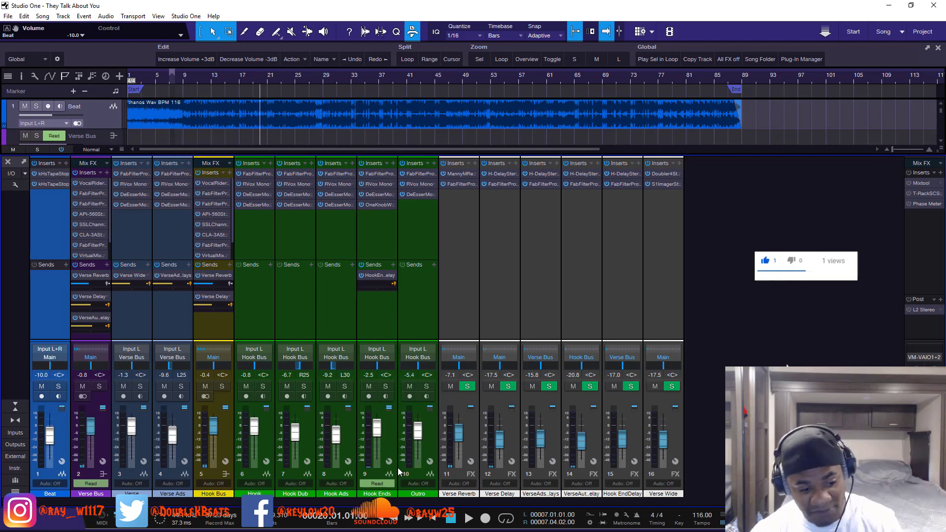
Try pulling down the faders of all channels from Verse to Outro together, Hook Bus included, and undo the change
click(147, 332)
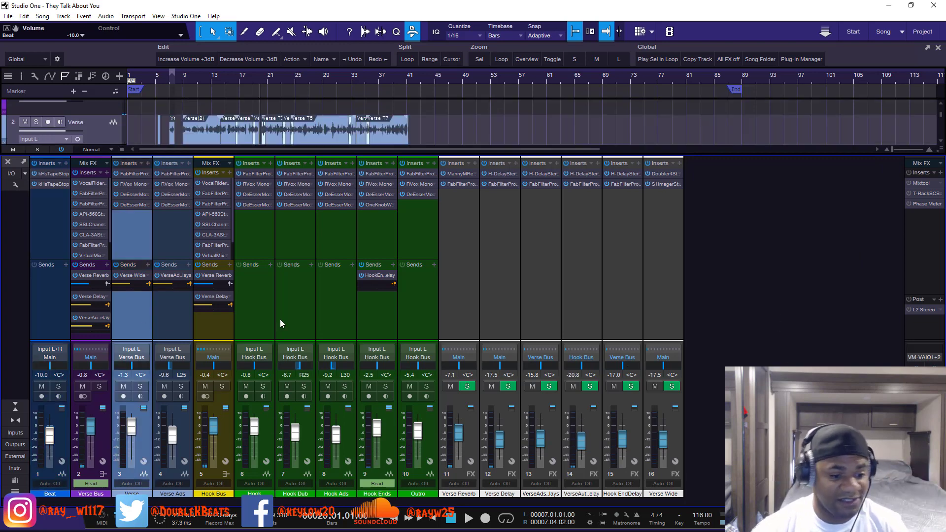
click(421, 319)
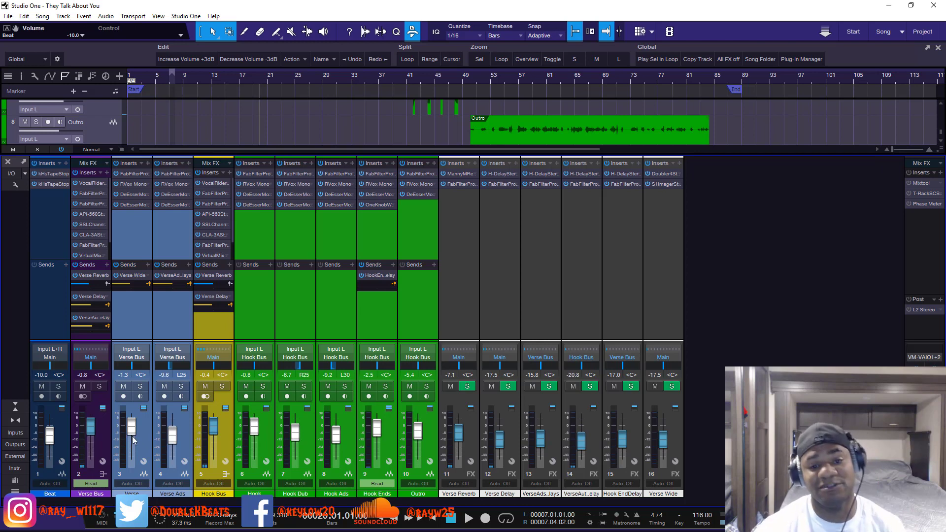
drag(132, 433, 133, 465)
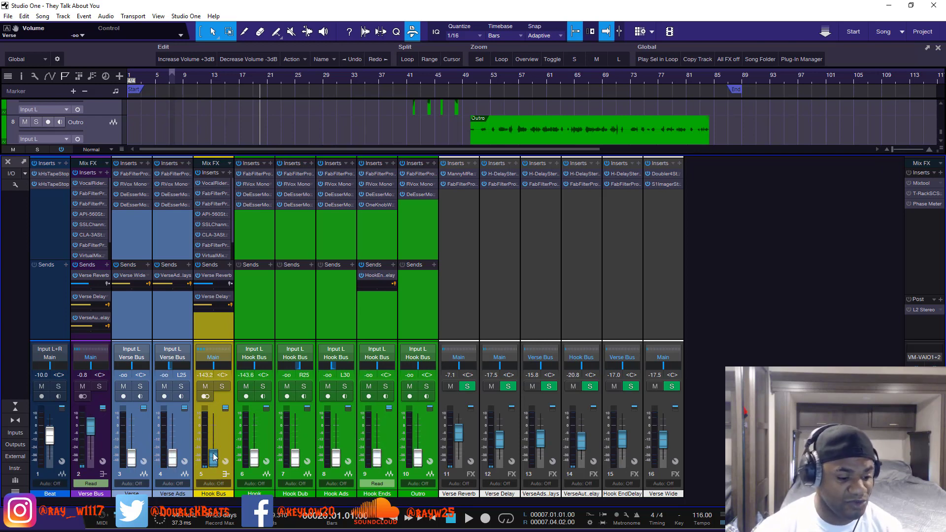
key(ctrl+z)
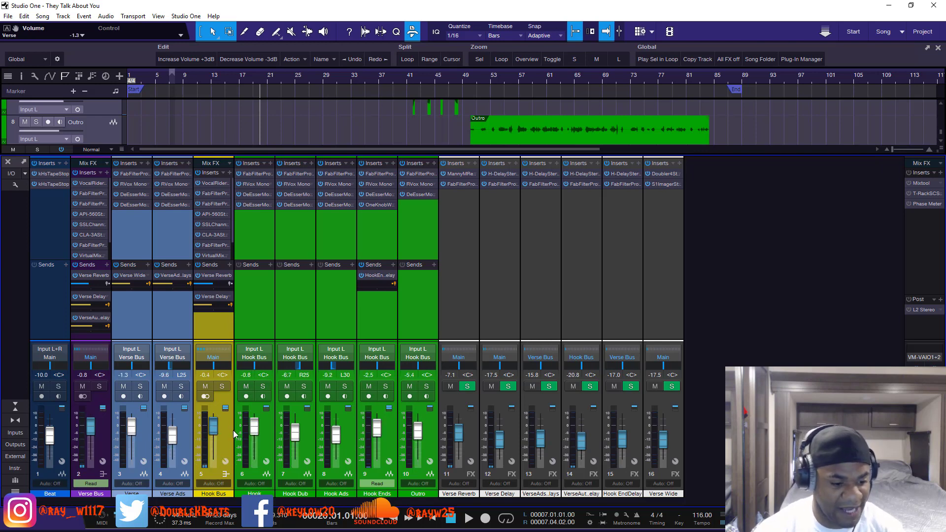
click(220, 435)
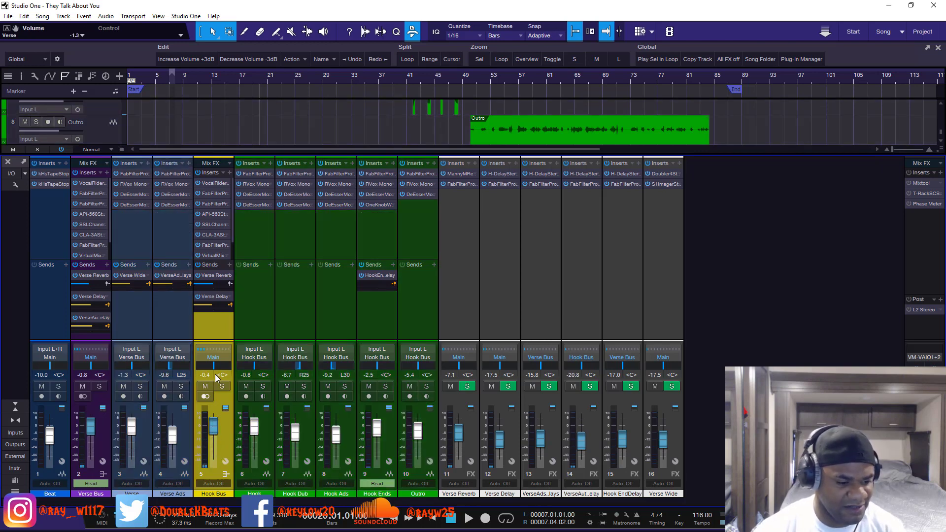
click(144, 426)
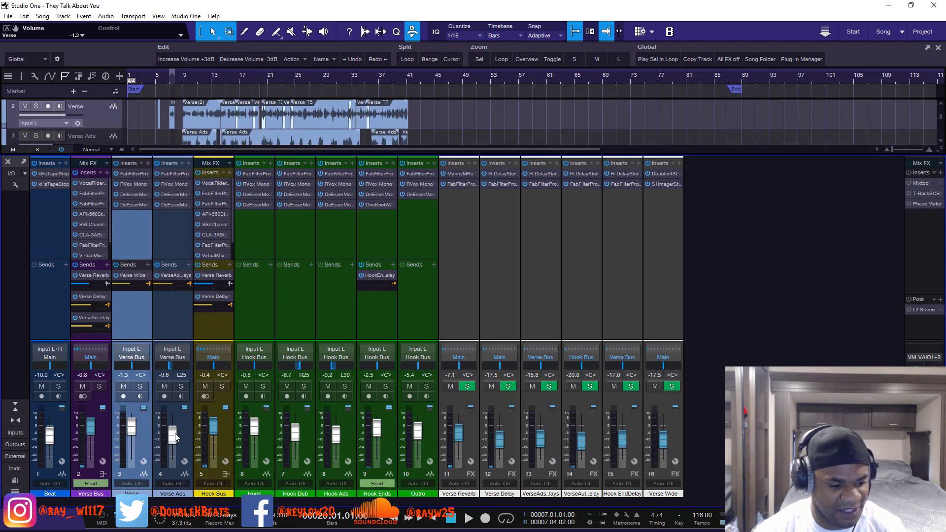
shift+click(186, 433)
click(265, 434)
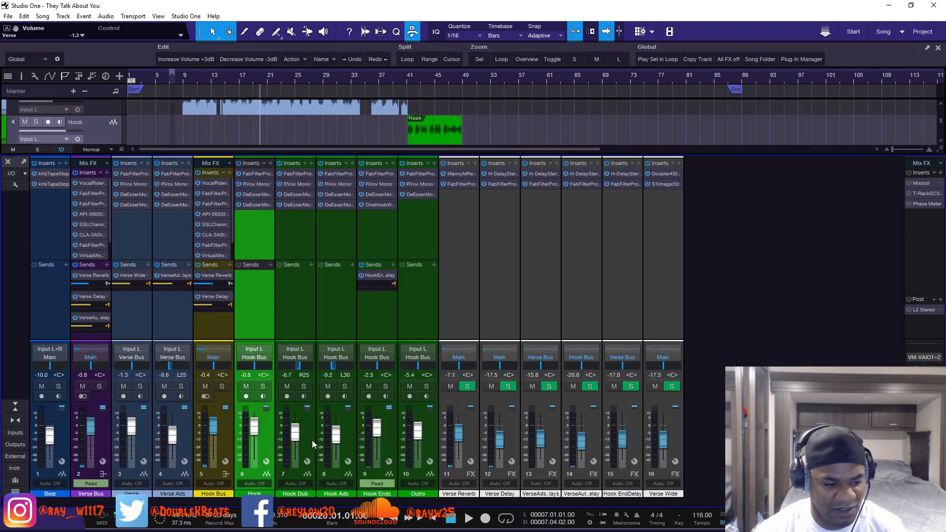
Select the channels from Verse to Outro, leaving out the Hook Bus, and pull their faders all the way down together
click(144, 439)
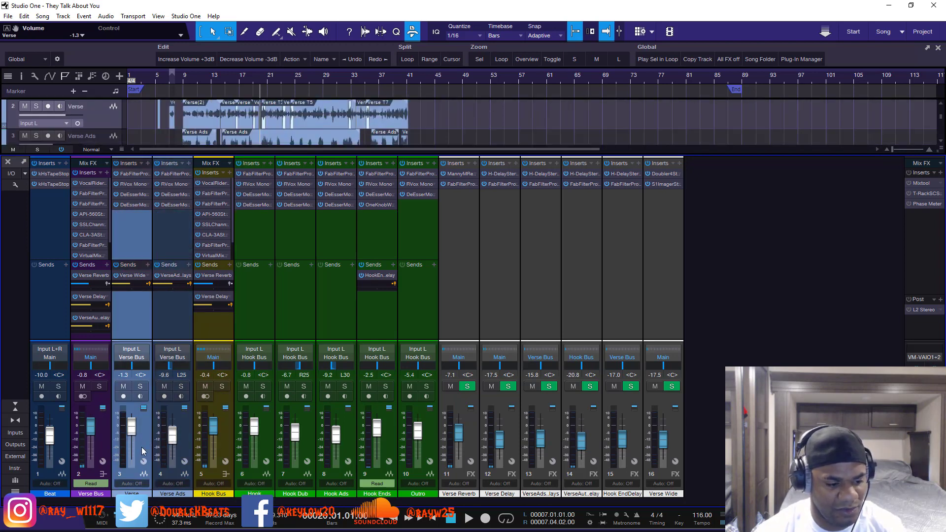
shift+click(189, 444)
shift+click(259, 444)
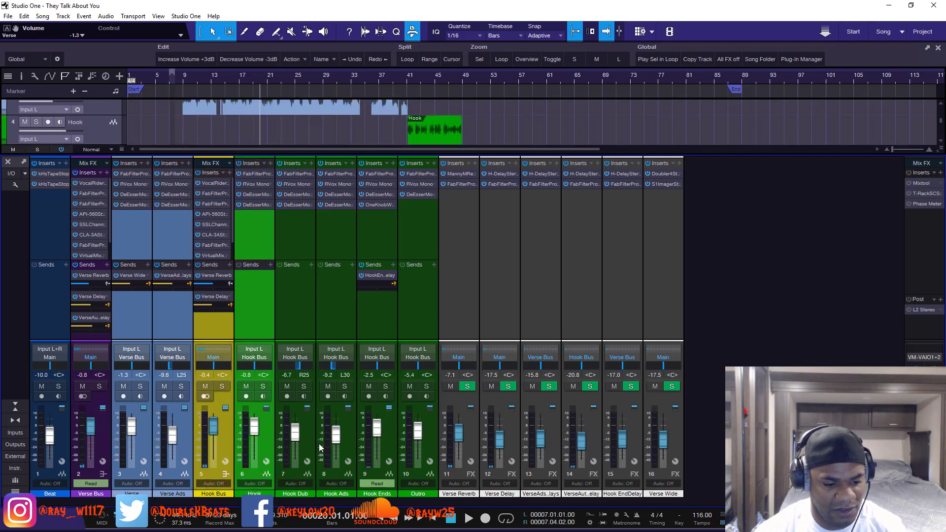
shift+click(304, 445)
shift+click(431, 442)
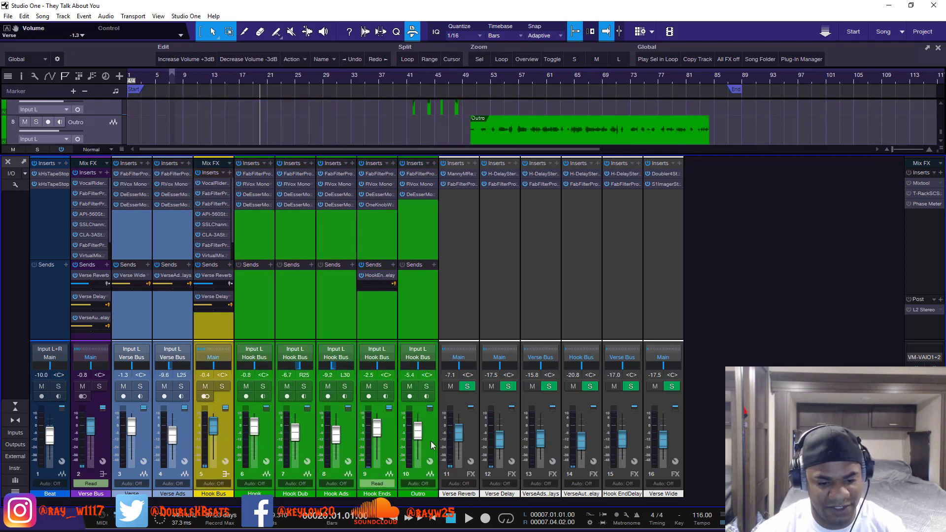
ctrl+click(225, 439)
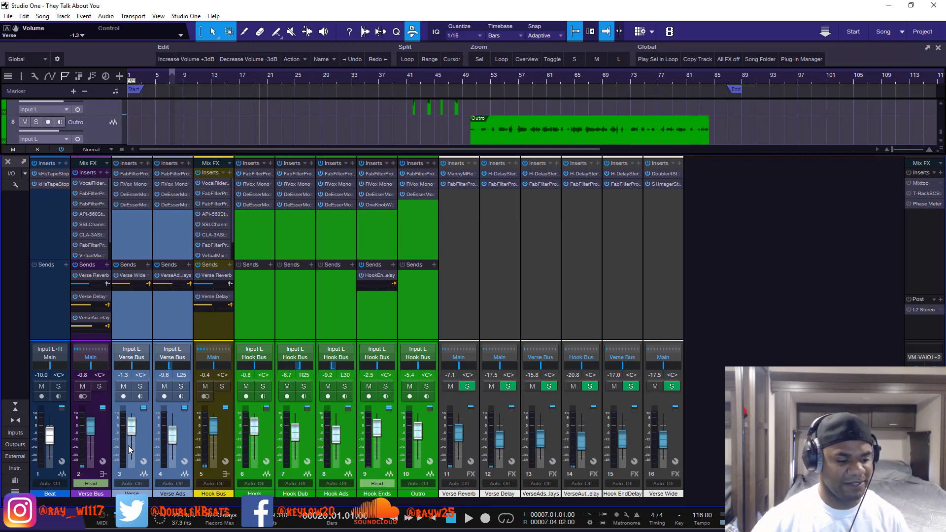
drag(130, 450, 131, 467)
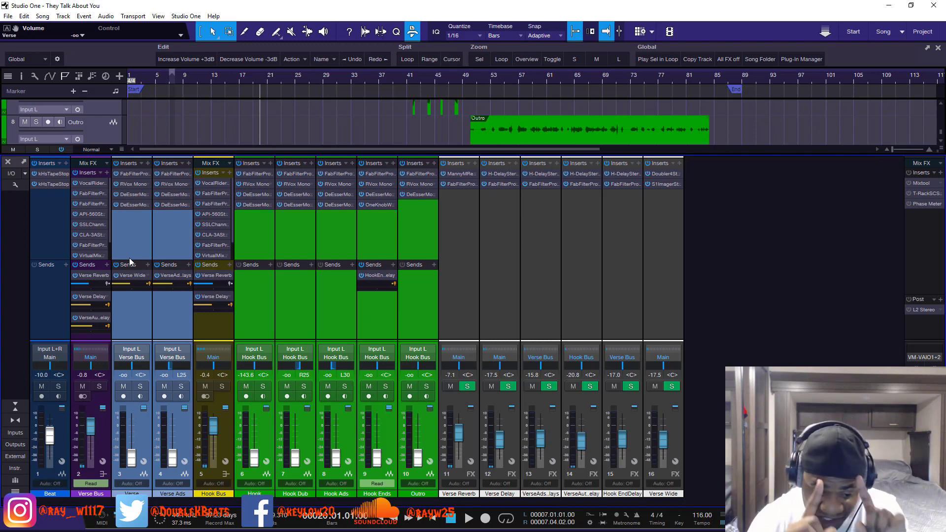
Play the song from bar 9 and raise the Verse fader to -2.0 dB and the Verse Ads fader to -6.8 dB
click(143, 438)
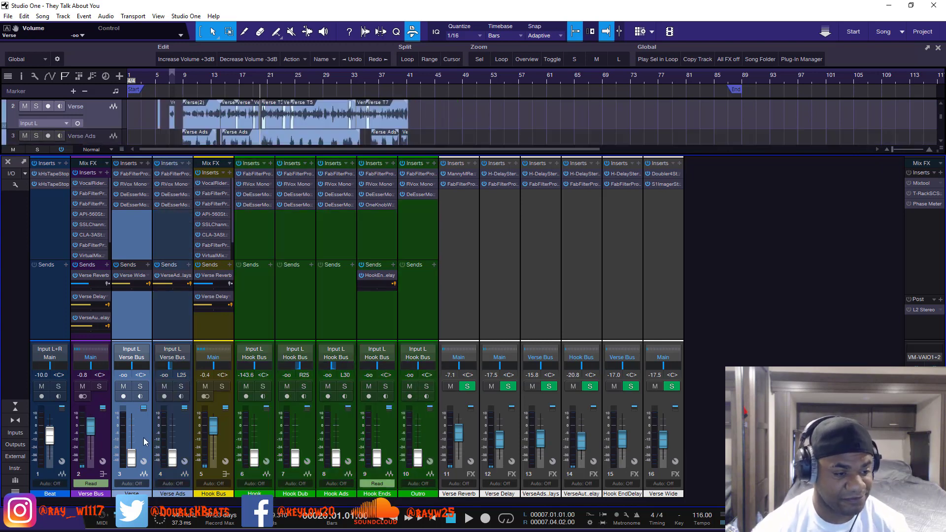
click(182, 83)
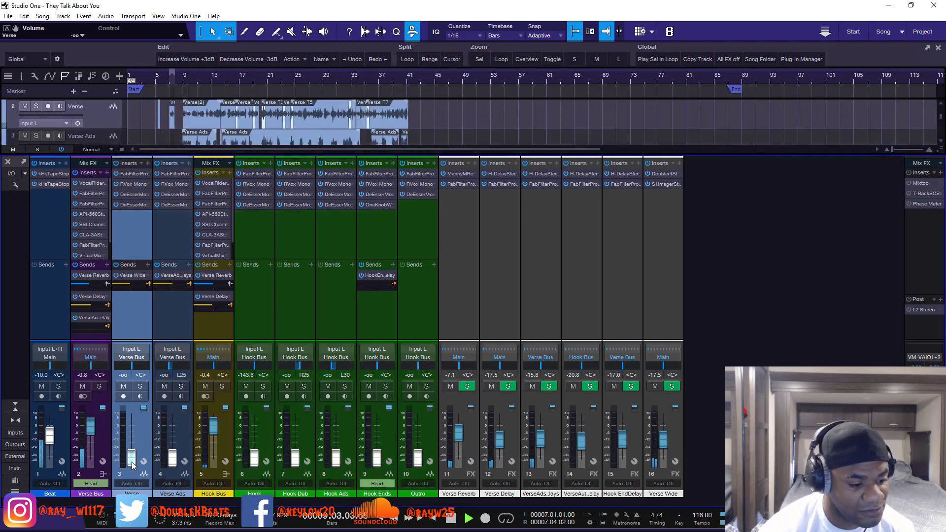
drag(132, 462, 134, 431)
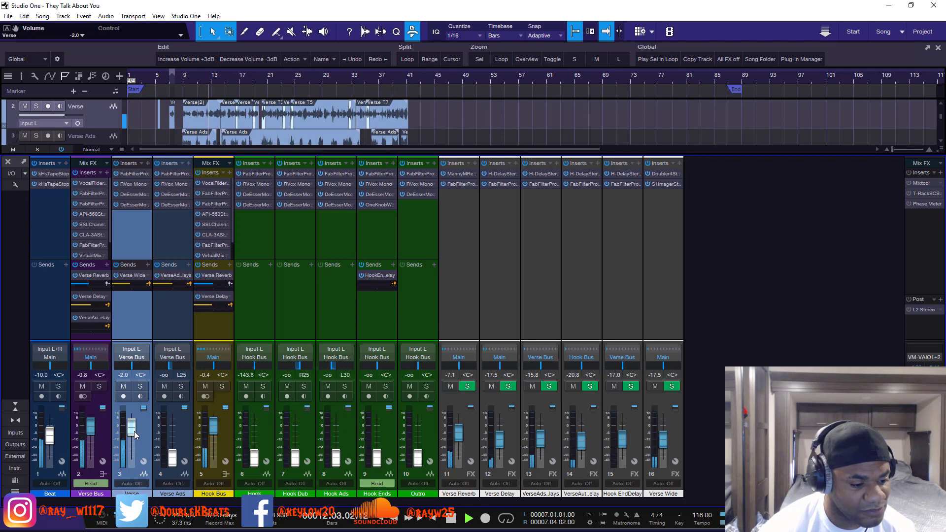
drag(172, 459, 173, 436)
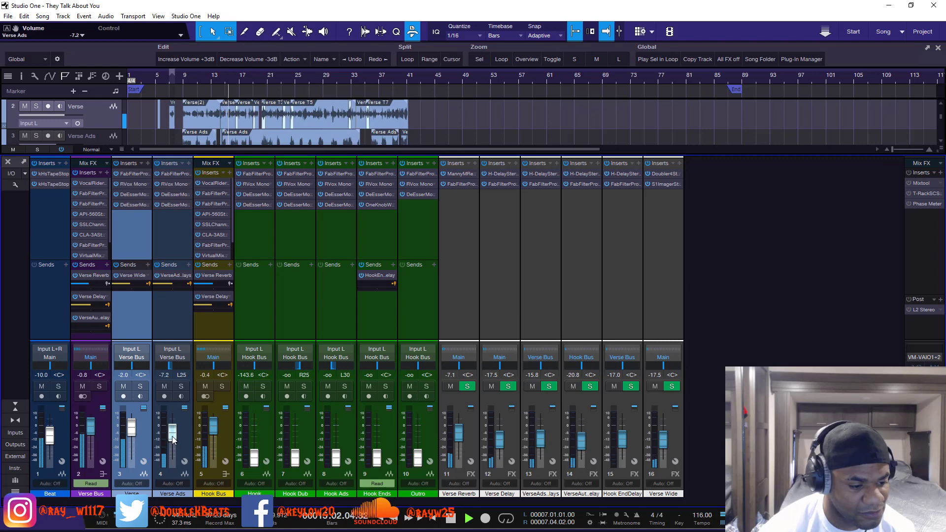
drag(173, 436, 170, 436)
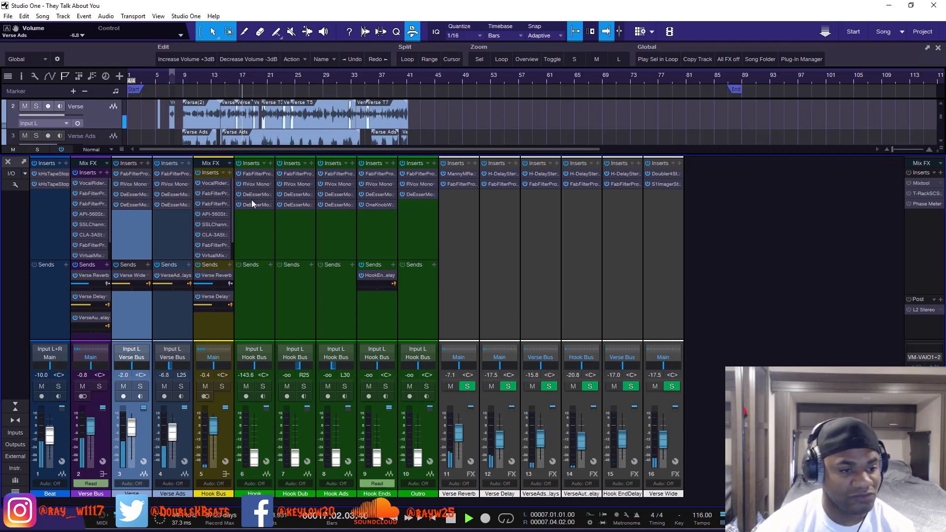
Play from bar 41 and raise the faders of Hook to -0.5 dB, Hook Dub to -7.2 dB and Hook Ads to -8.7 dB
scroll(444, 104, down, 3)
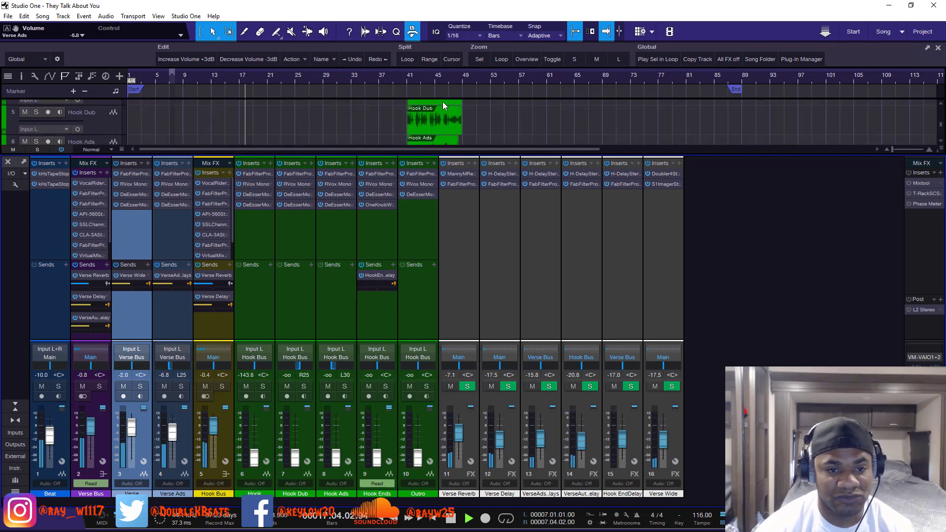
click(408, 78)
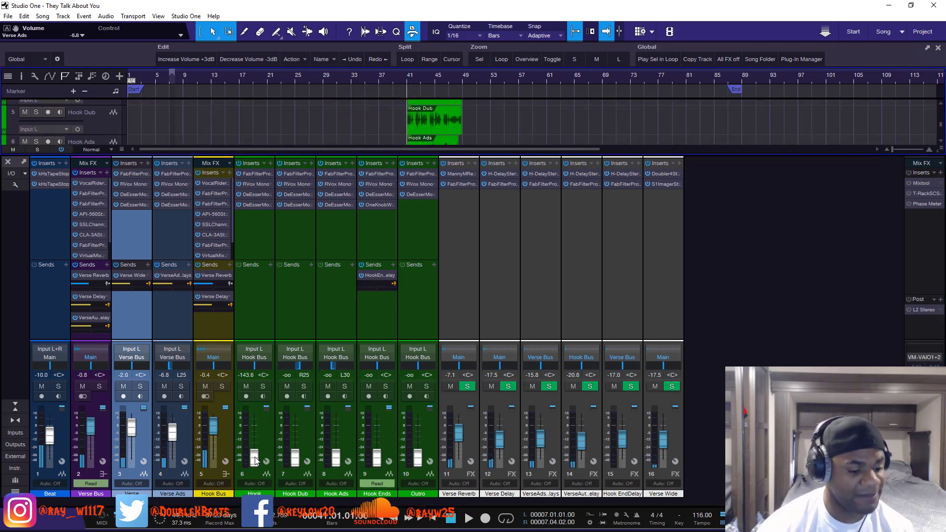
drag(255, 460, 261, 426)
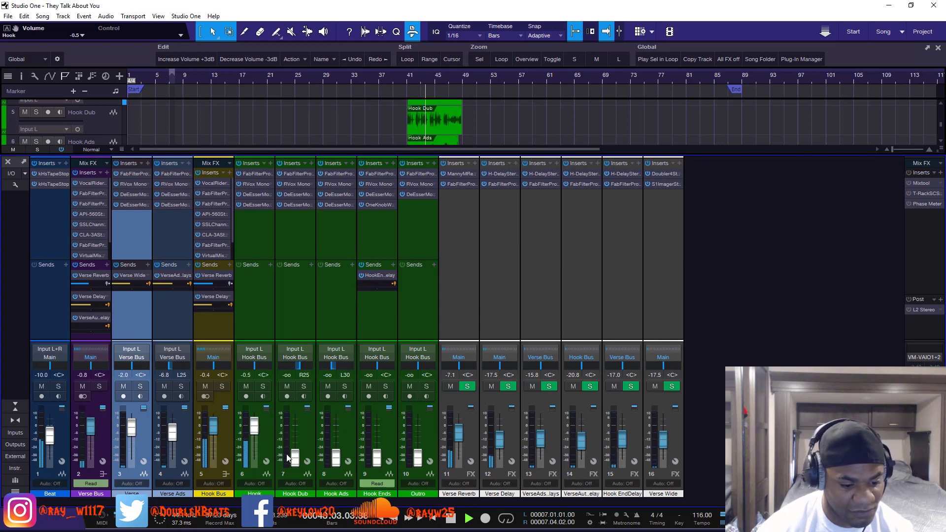
drag(295, 462, 332, 435)
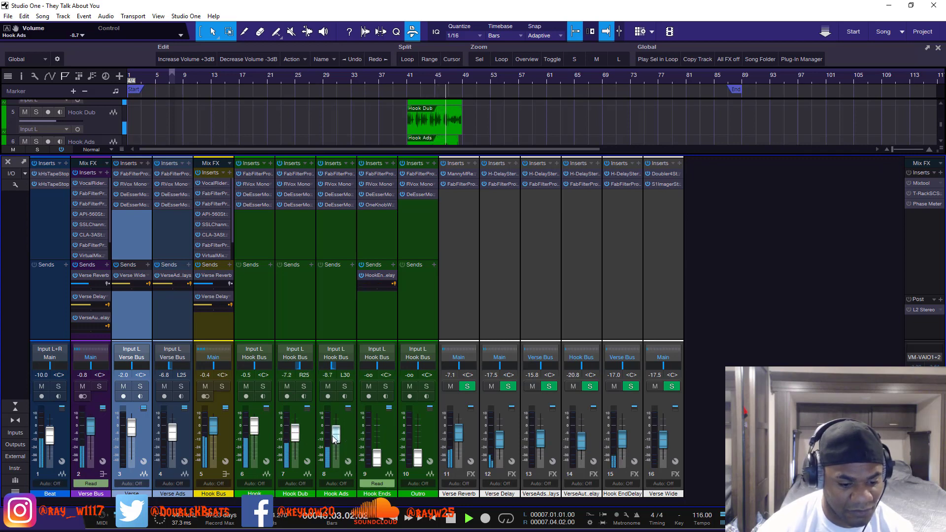
Raise the Hook Ends fader to -2.5 dB while the hook section plays
click(379, 464)
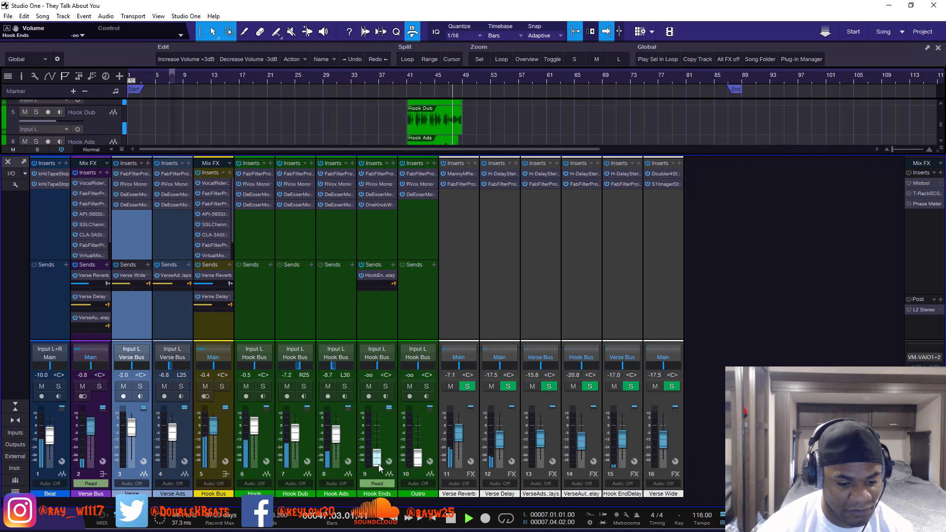
drag(378, 464, 376, 436)
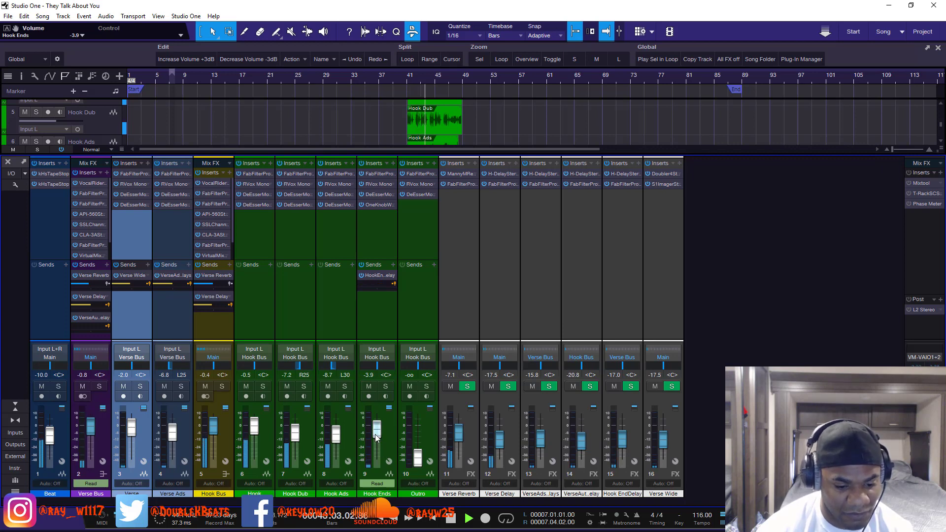
drag(376, 434, 376, 432)
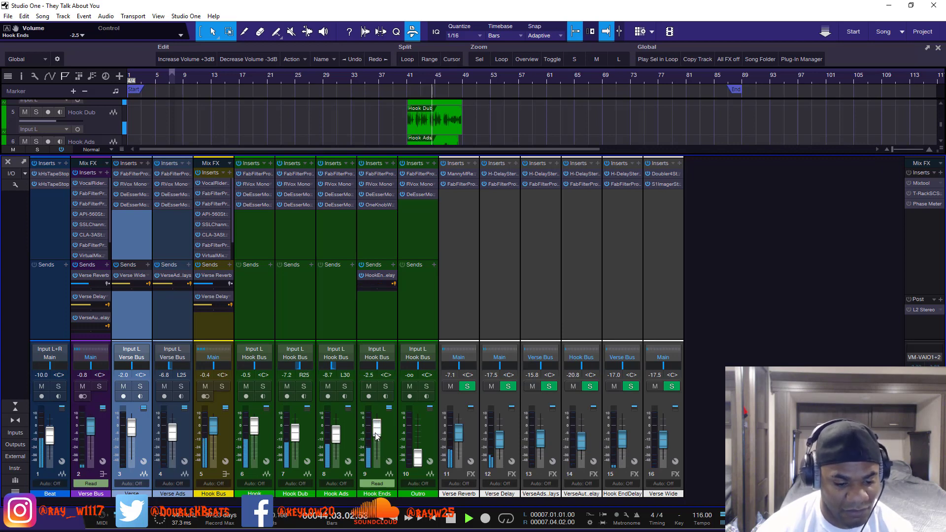
Play the outro section, raise the Outro fader to +0.9 dB and stop playback
scroll(475, 124, down, 2)
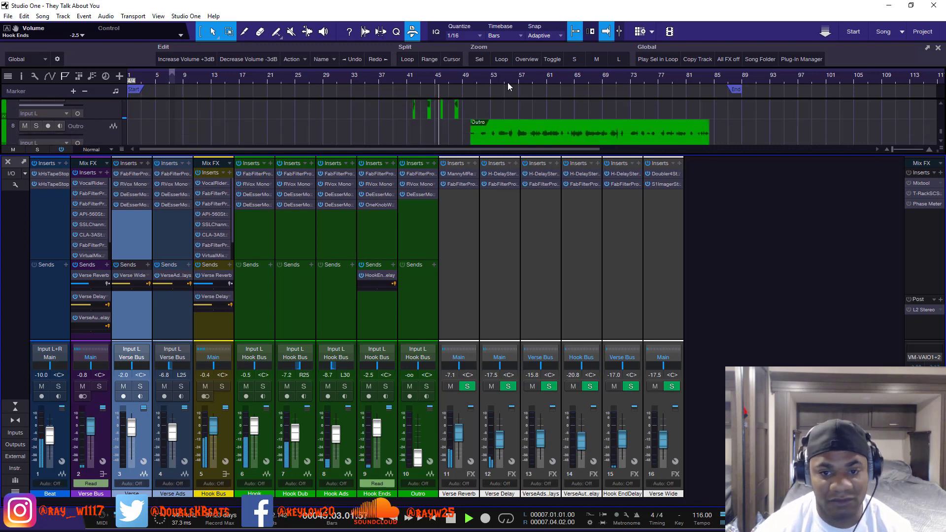
click(531, 78)
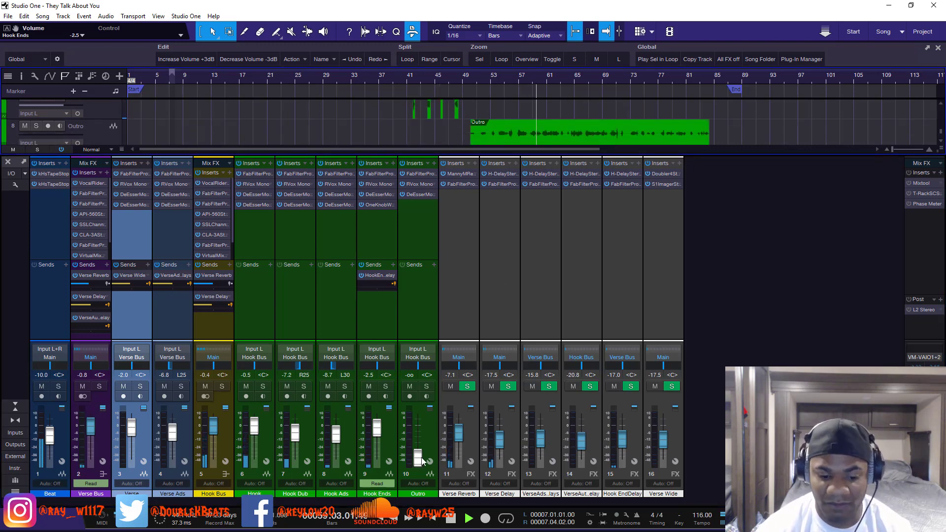
drag(420, 458, 426, 424)
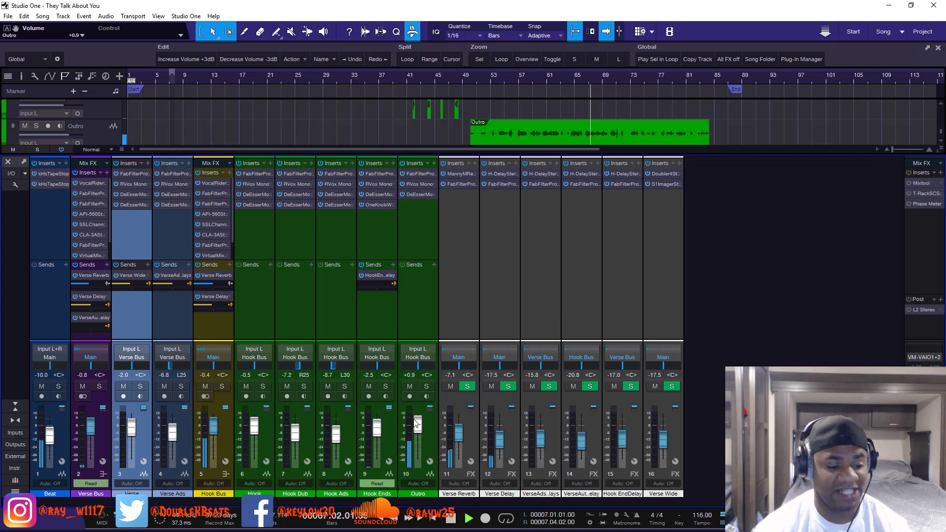
key(space)
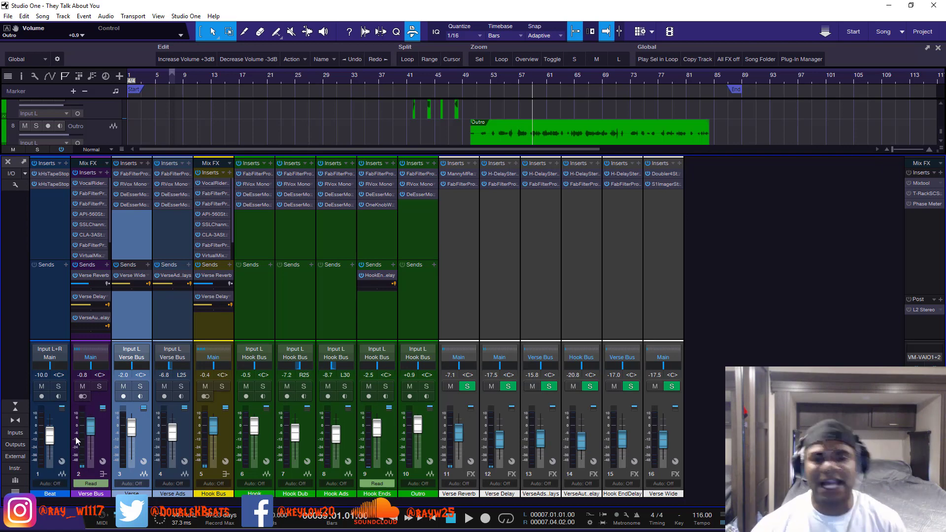
click(98, 437)
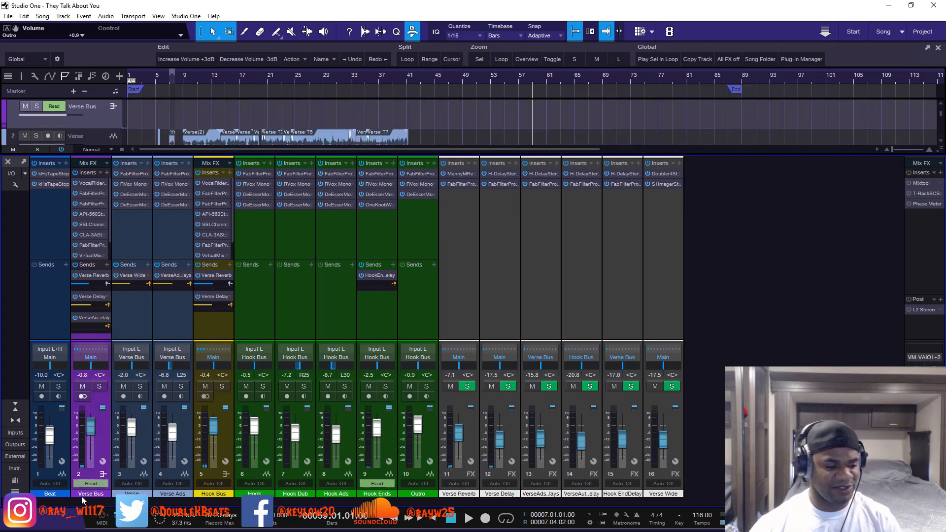
click(146, 450)
click(178, 445)
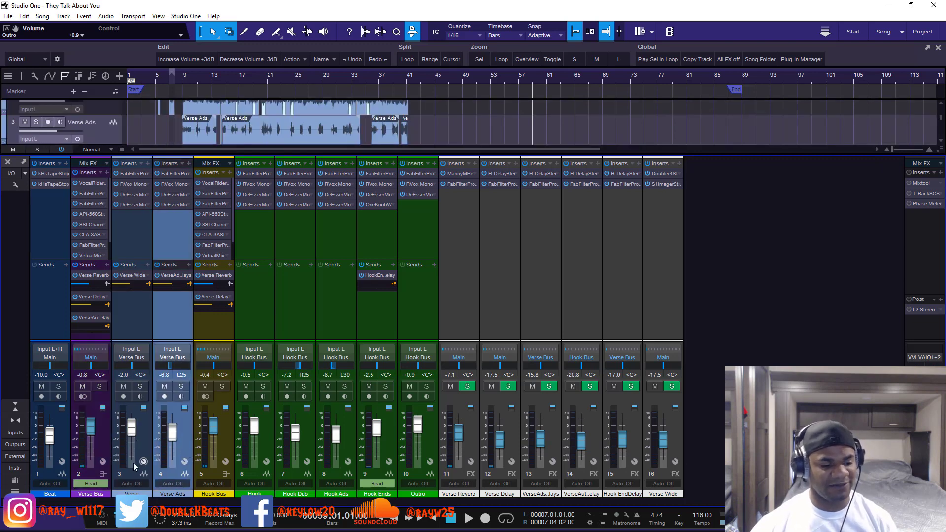
click(148, 448)
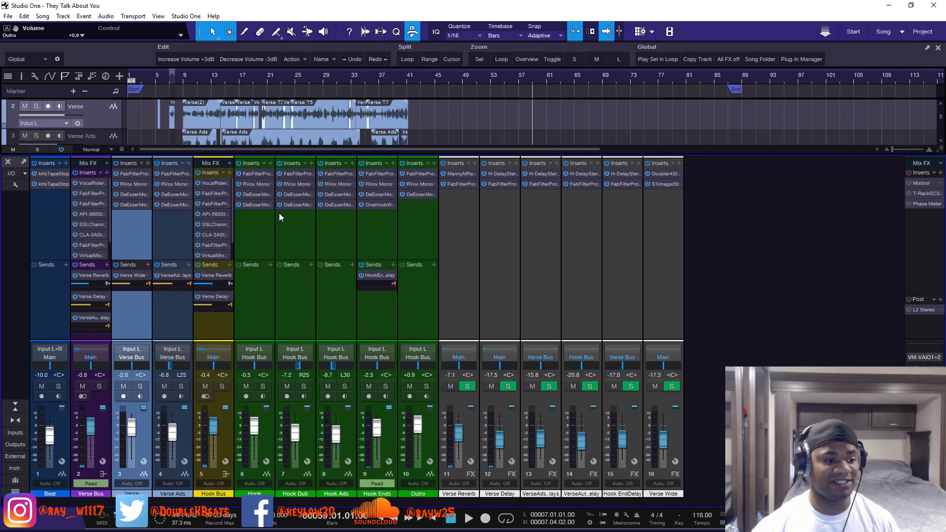
Move the playhead to bar 9 and hide the mixer to show the full arrangement
click(182, 75)
key(space)
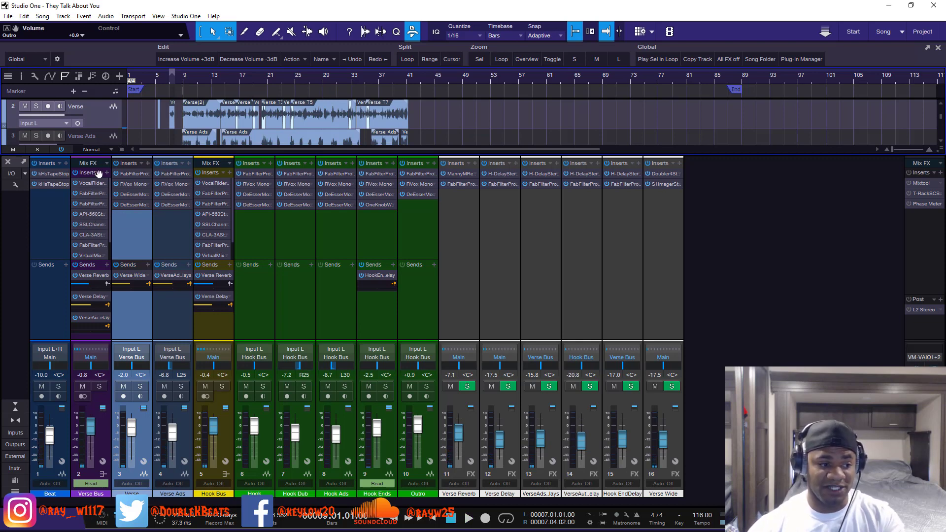
key(F3)
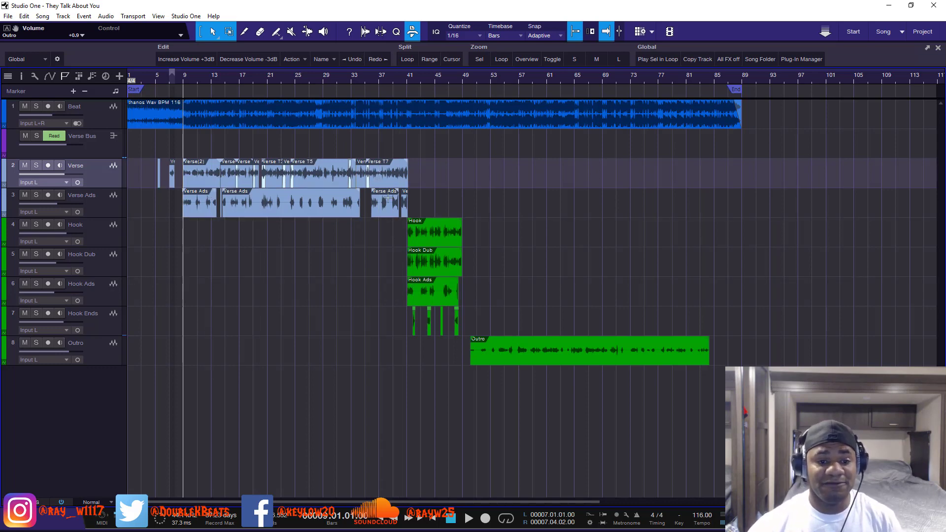
Extend the end of the last Verse clip, Verse T7, to just past bar 42
scroll(218, 77, up, 6)
scroll(219, 77, down, 6)
scroll(218, 77, up, 4)
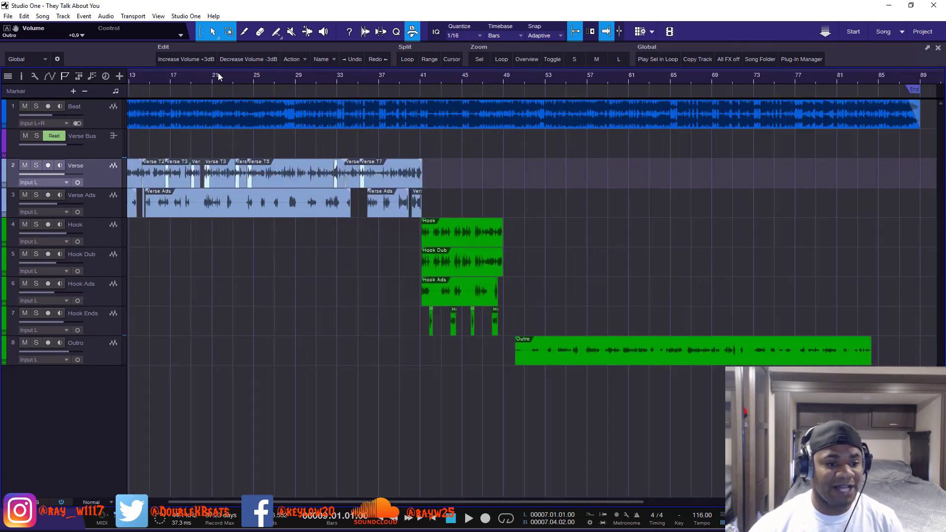
scroll(219, 77, up, 2)
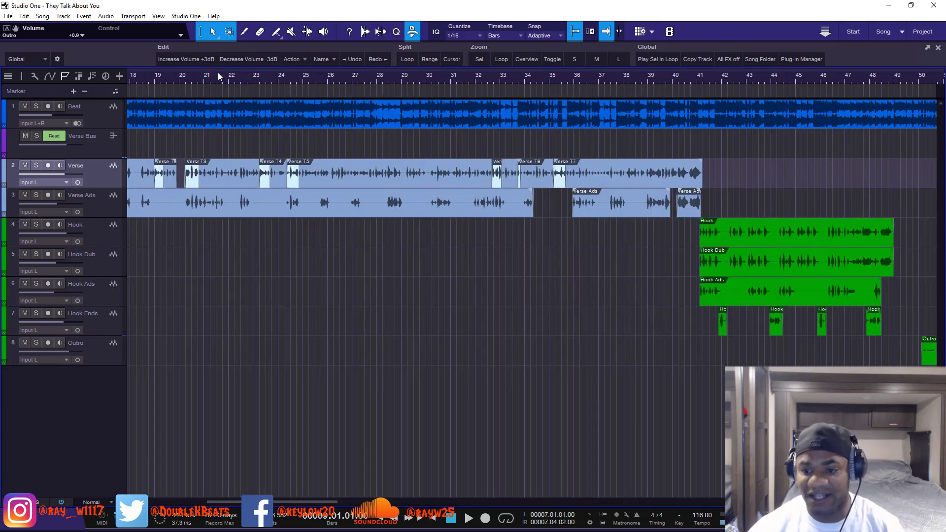
click(701, 183)
drag(703, 183, 771, 182)
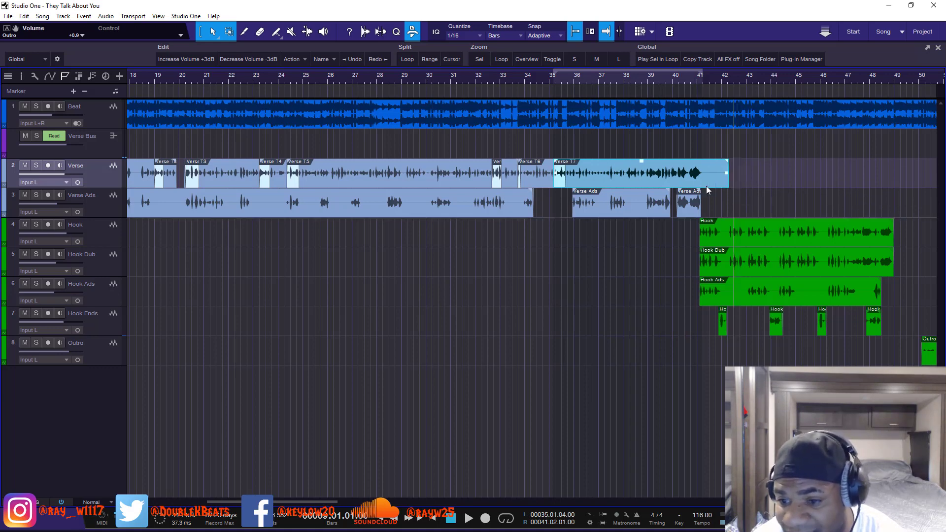
Extend the ends of the Hook Dub and Hook clips to just before bar 50
click(894, 271)
drag(895, 272, 944, 241)
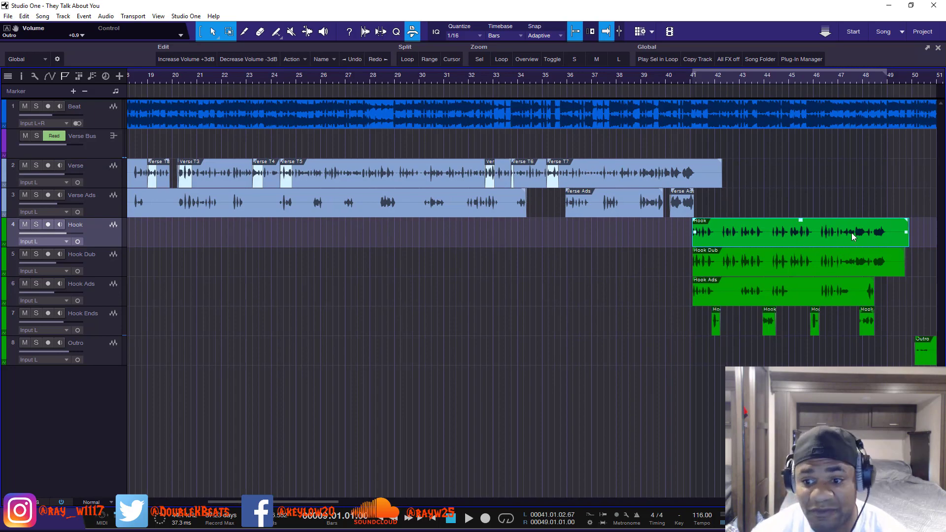
Trim the last Verse clip's end back to shortly after bar 41 and extend the end of the Outro clip slightly
scroll(705, 82, up, 5)
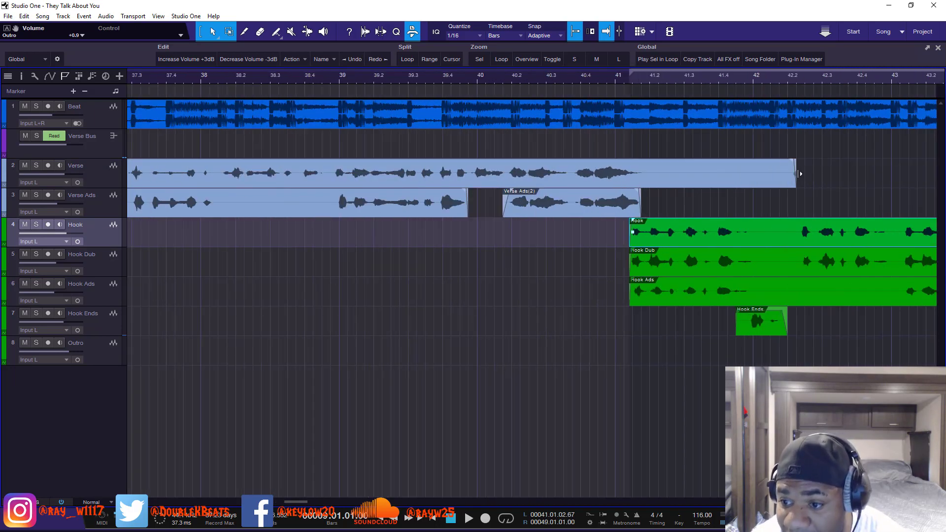
drag(797, 176, 650, 176)
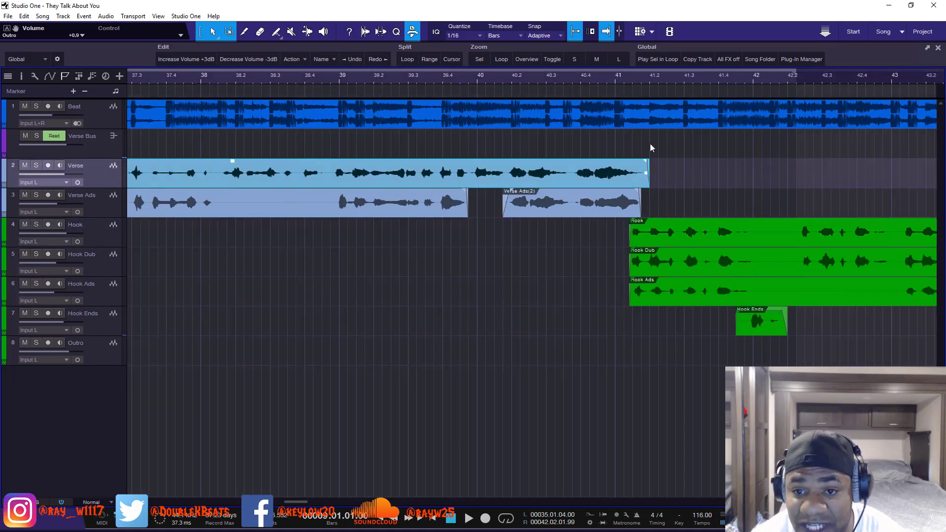
scroll(636, 77, down, 10)
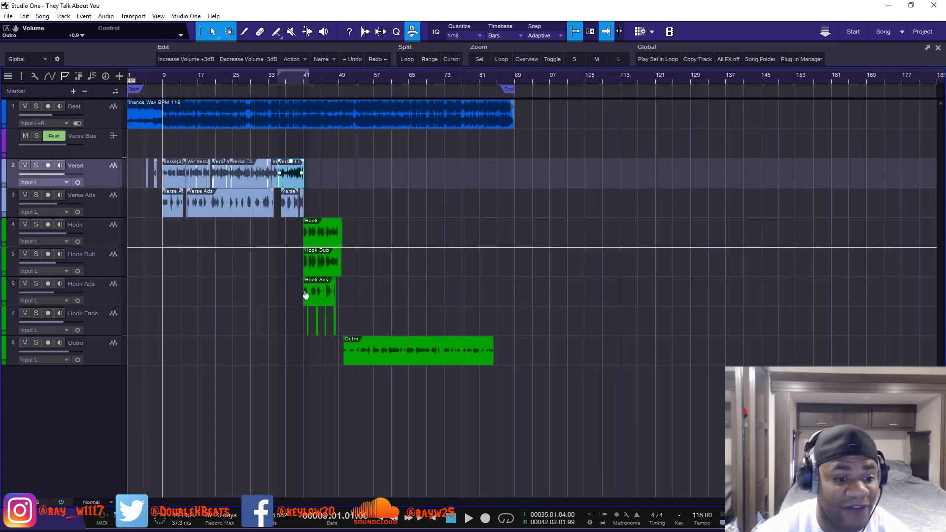
mouse_move(495, 359)
mouse_down()
mouse_move(564, 362)
mouse_move(460, 362)
mouse_move(498, 361)
mouse_up()
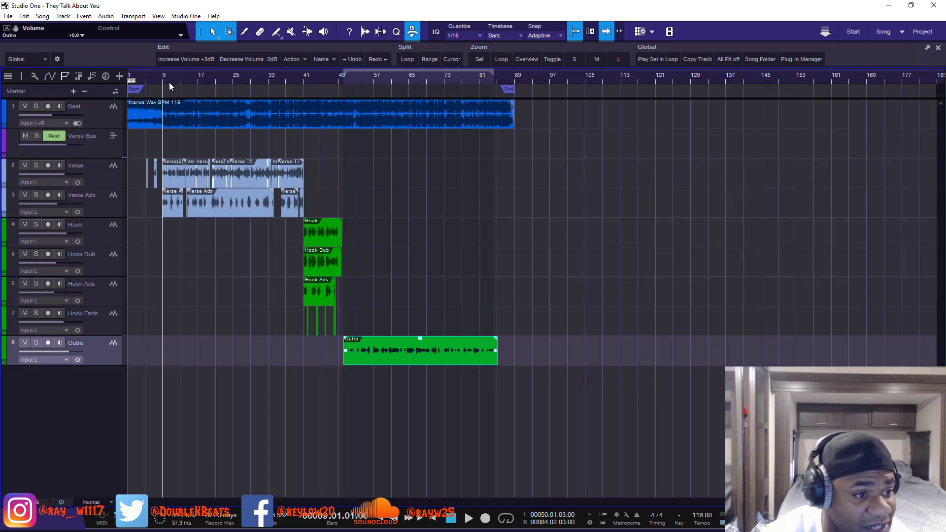
Select the Verse clips from bar 16 to 19 and those from bar 20 to 23, matching the loop range to each selection
scroll(171, 81, up, 4)
scroll(169, 78, up, 2)
scroll(221, 79, up, 2)
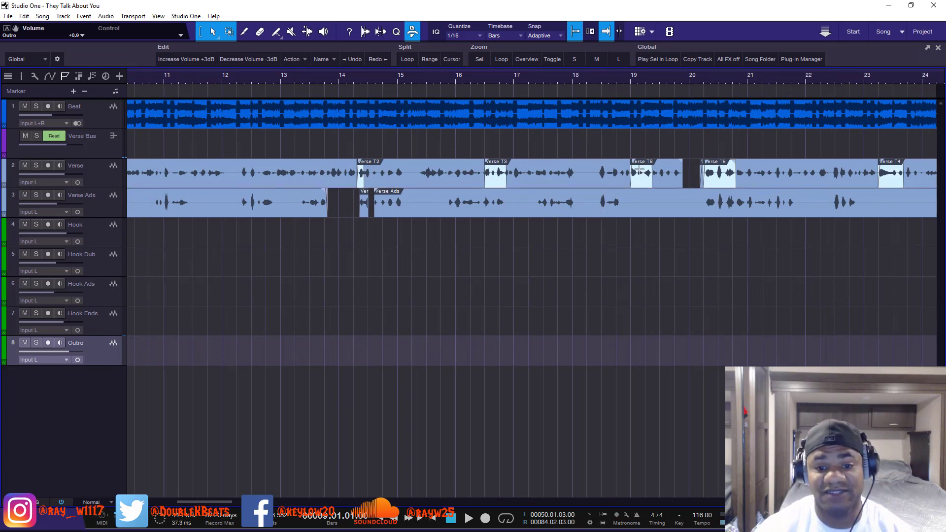
click(542, 171)
click(542, 181)
key(p)
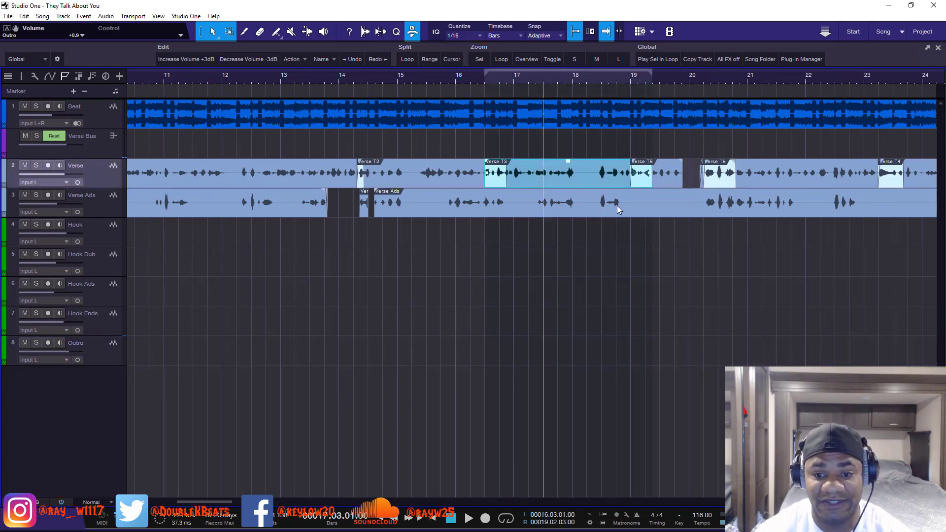
click(756, 186)
key(p)
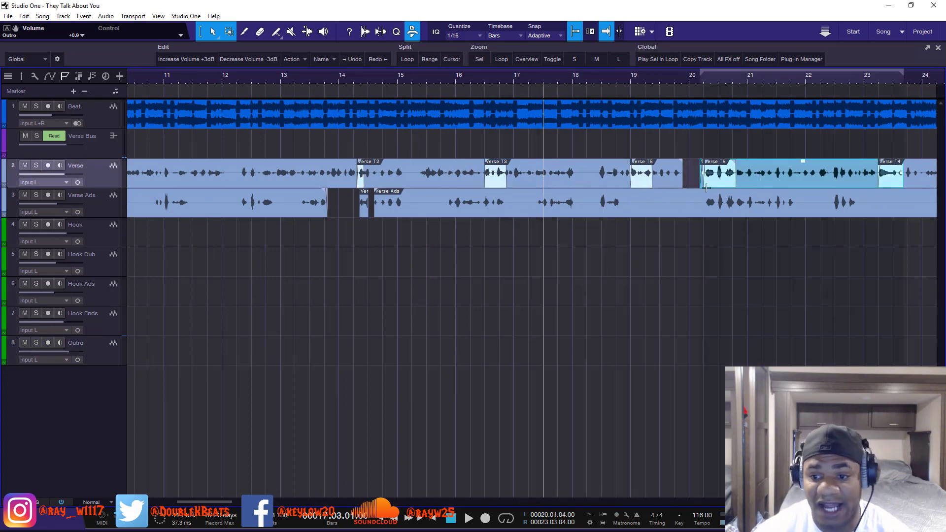
Play the song from beat 4 of bar 19 to listen across the gap between the Verse clips around bar 20
scroll(692, 74, up, 5)
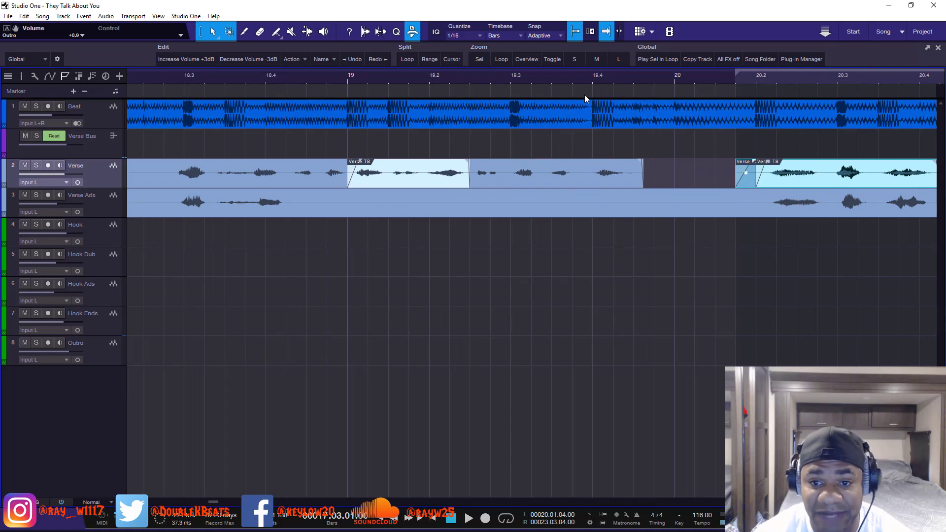
click(589, 80)
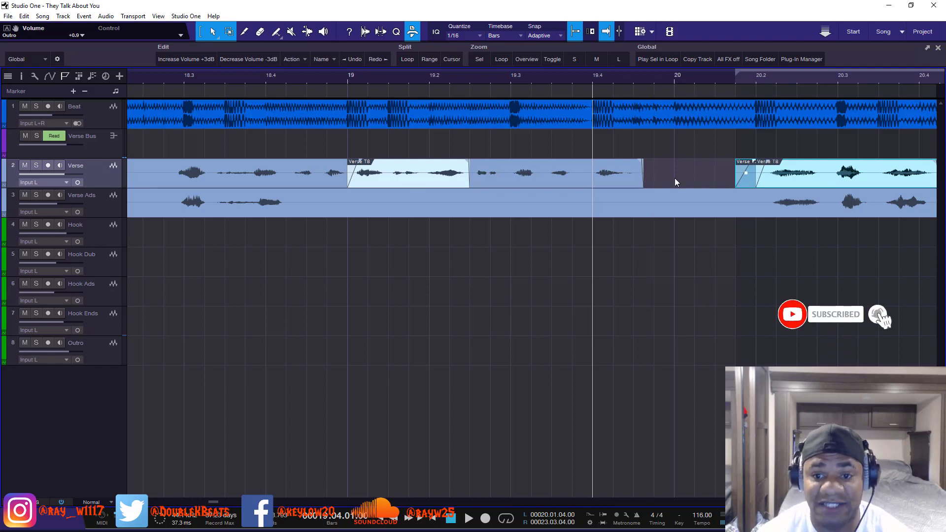
key(space)
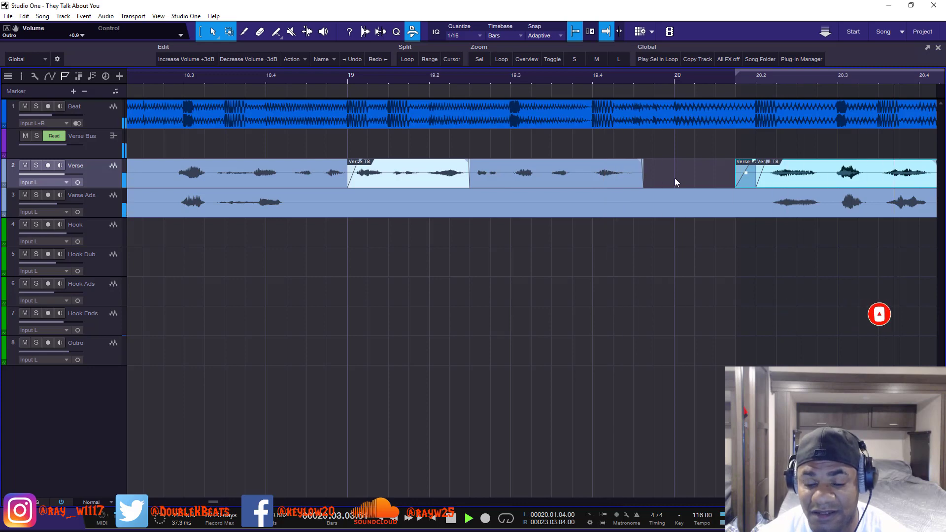
Stop playback and split the short Verse clip in bar 5 at beat 3, after placing the playhead at the clip's start
key(space)
scroll(643, 77, down, 5)
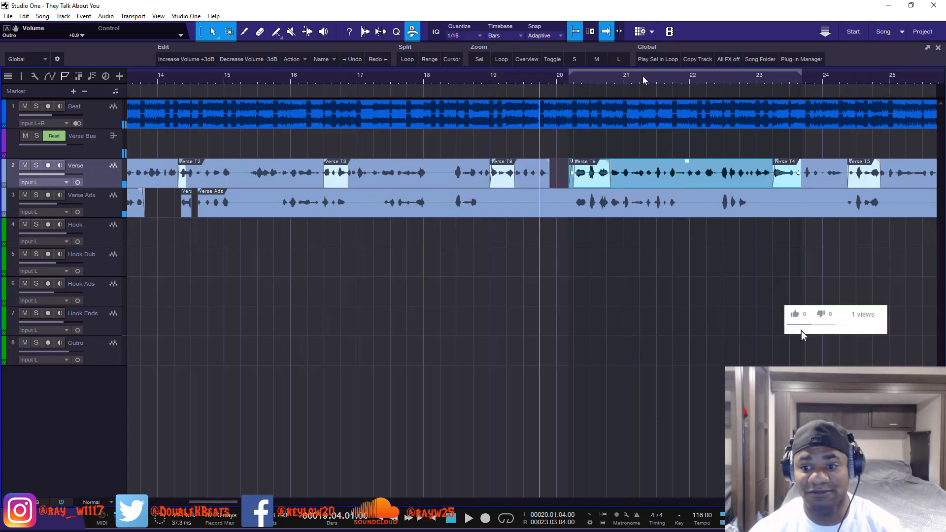
scroll(642, 77, down, 4)
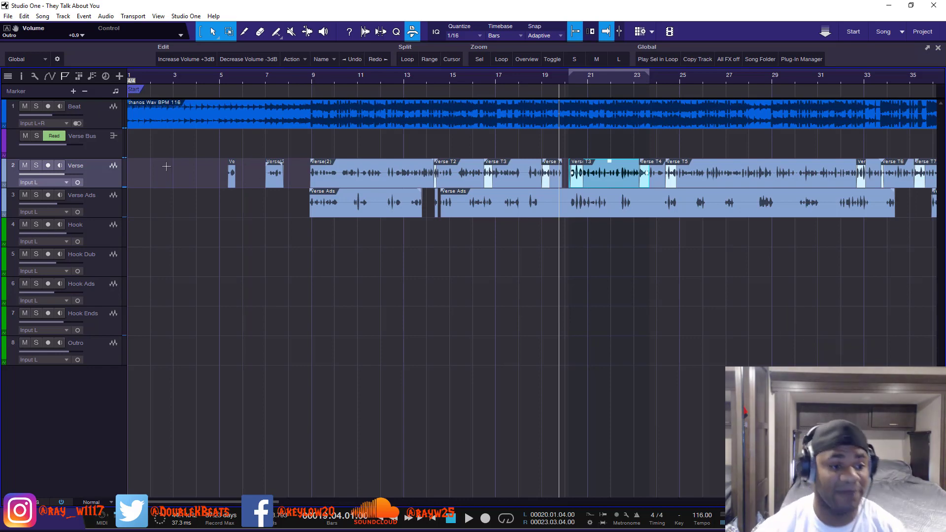
scroll(220, 82, up, 8)
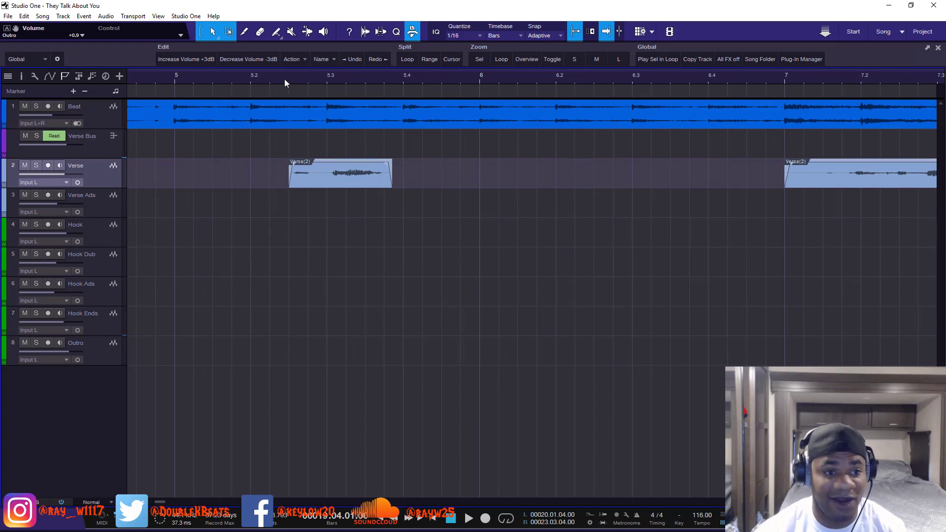
click(285, 82)
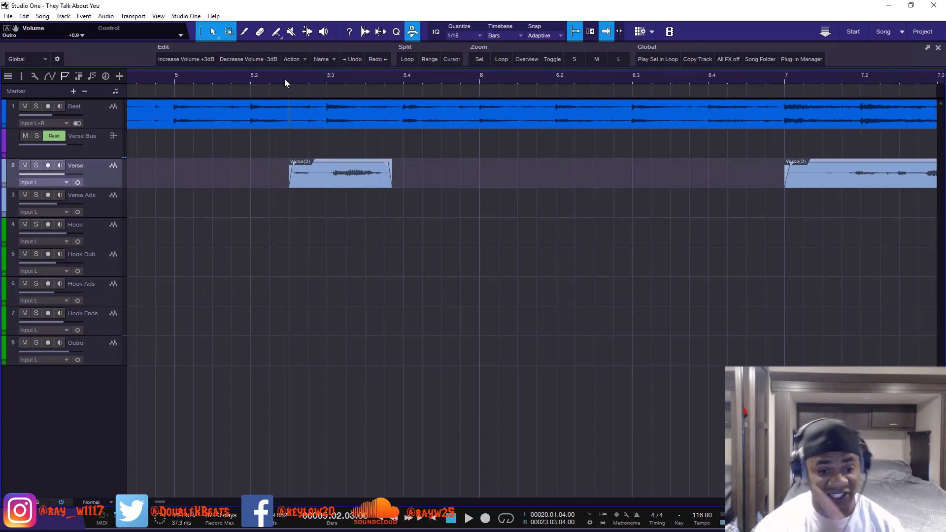
right_click(317, 168)
click(353, 174)
click(326, 172)
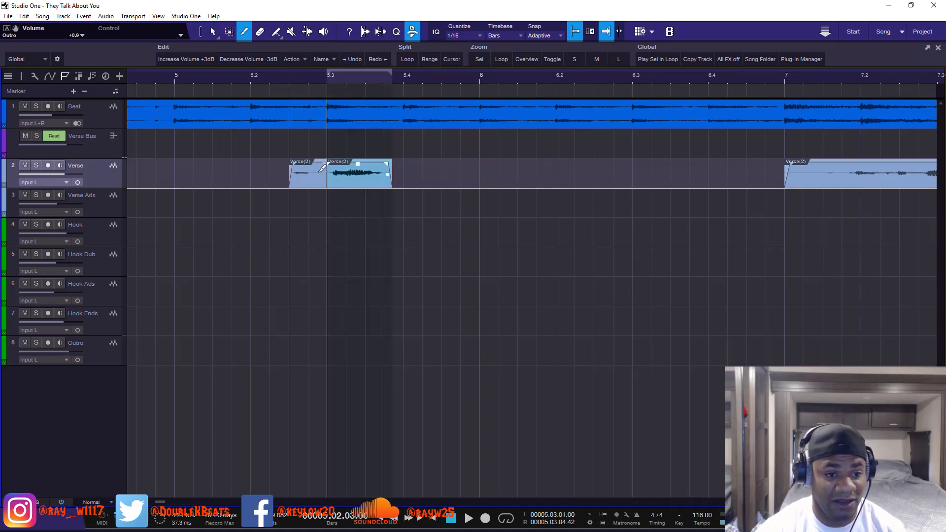
Add a short fade-out to the end of the first Verse piece in bar 5 and briefly play the split
right_click(319, 171)
click(320, 174)
drag(324, 165, 317, 166)
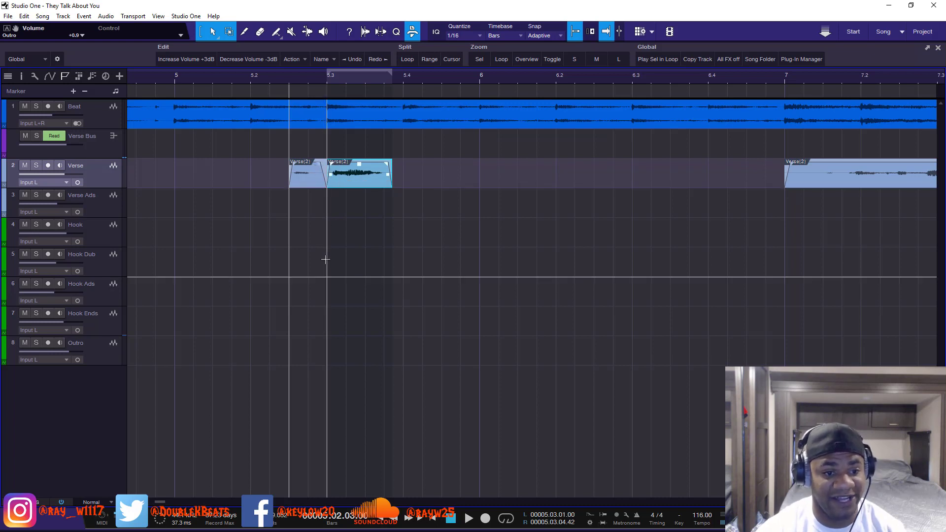
key(space)
key(space)
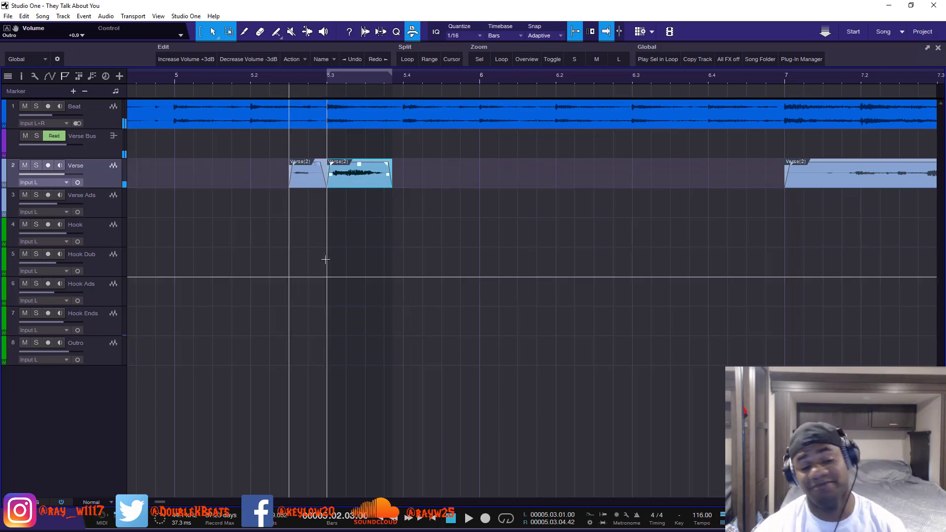
scroll(346, 83, down, 8)
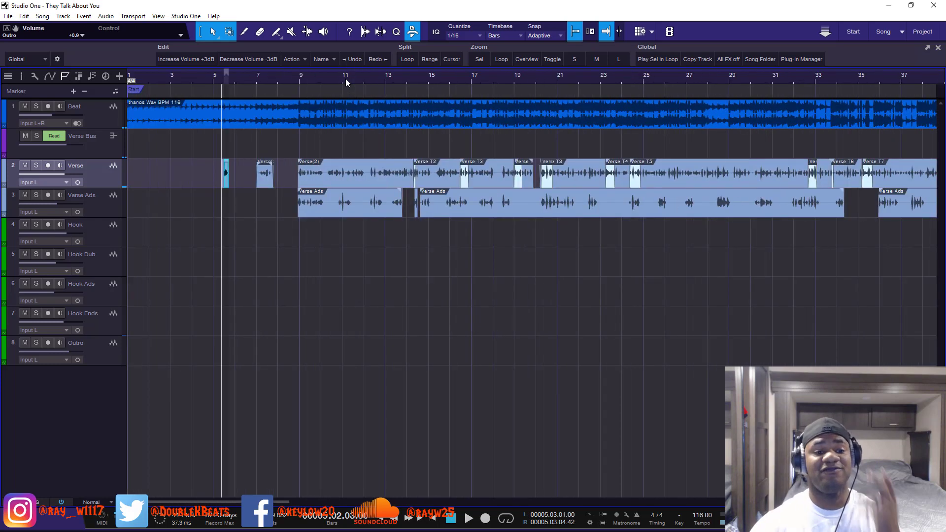
click(382, 276)
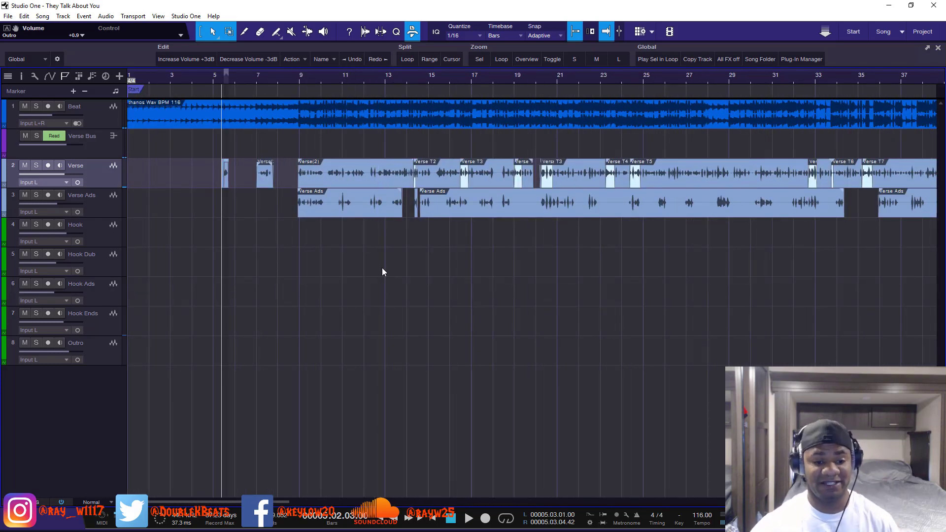
Show the mix console and select the Verse Bus channel
key(F3)
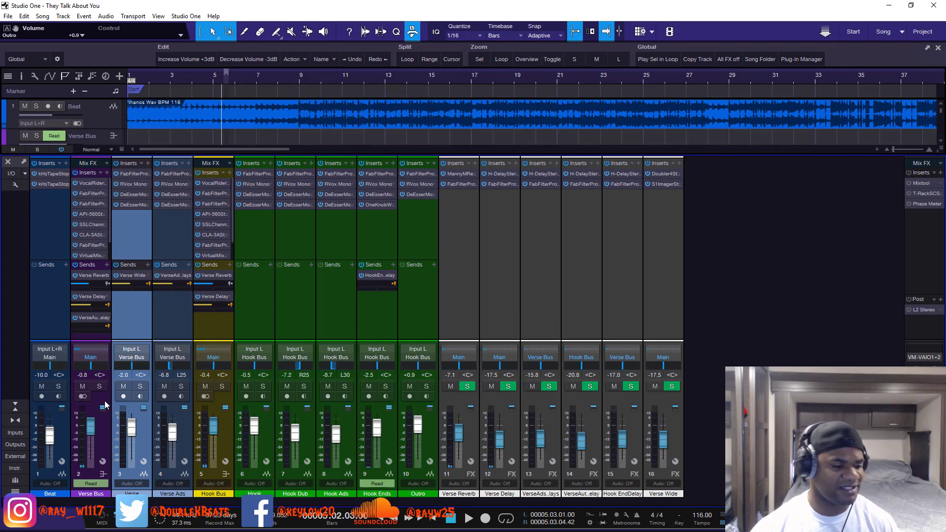
click(178, 18)
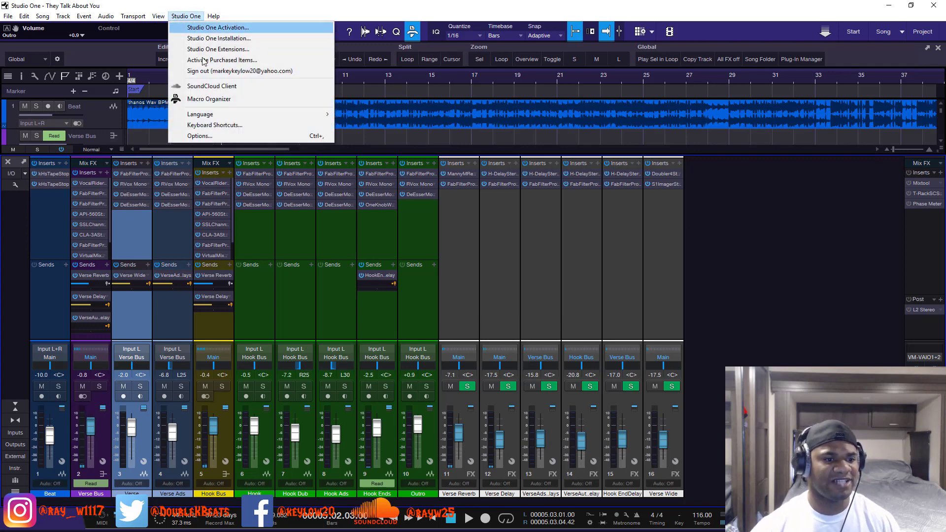
click(269, 322)
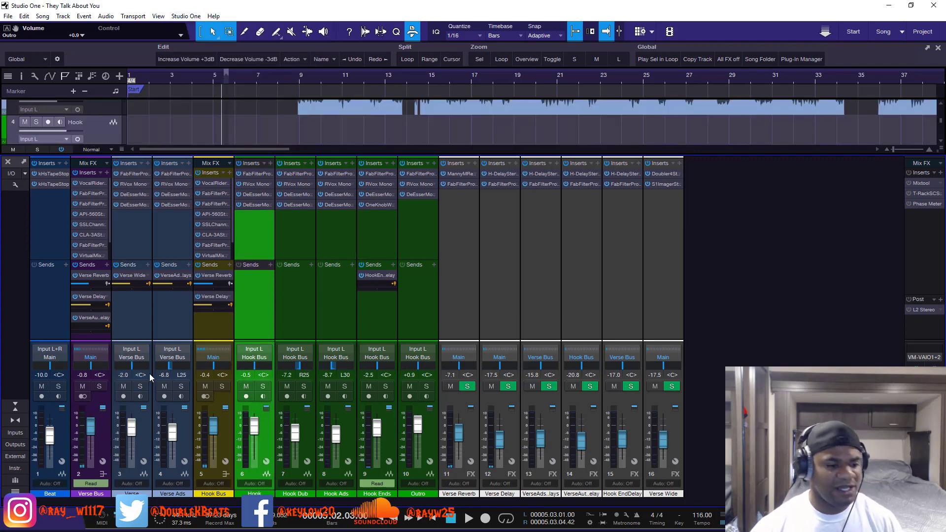
click(106, 342)
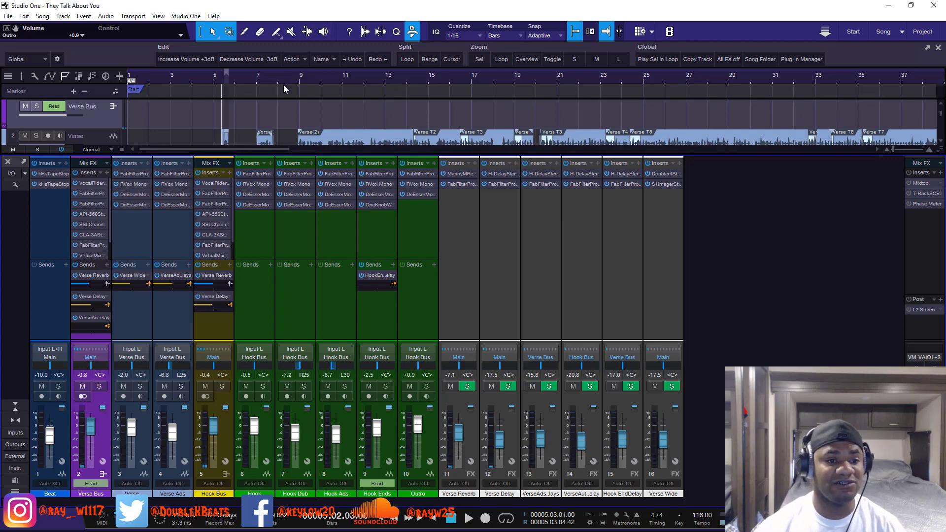
Play the song from bar 9 and toggle all Verse Bus inserts to compare the processed and unprocessed vocals
click(299, 79)
key(space)
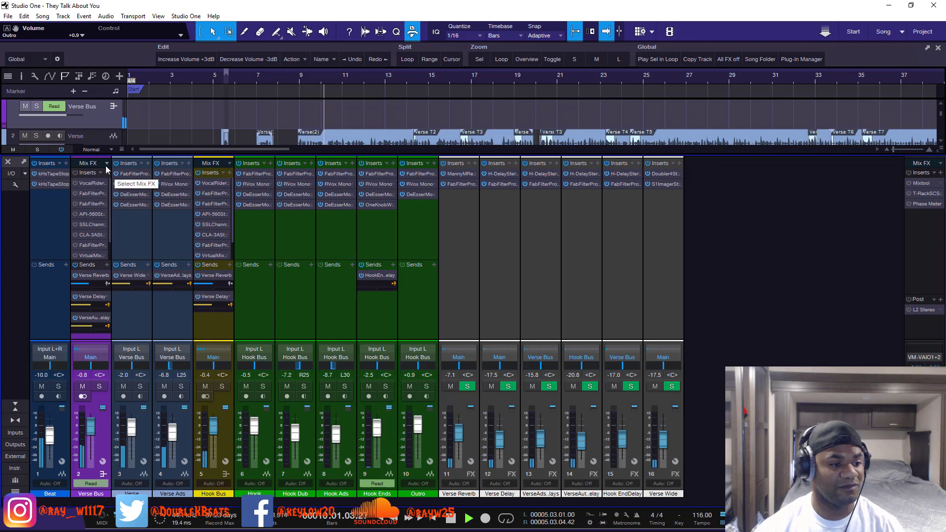
click(74, 173)
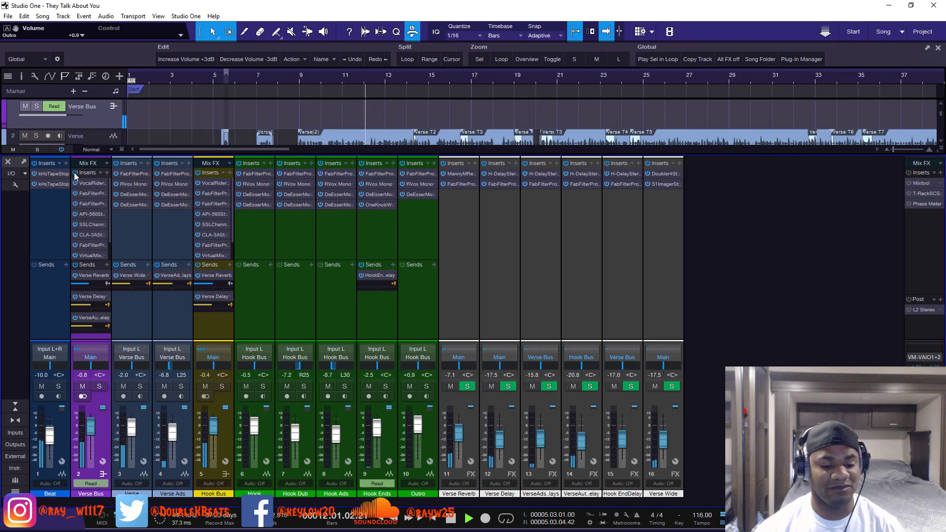
click(74, 174)
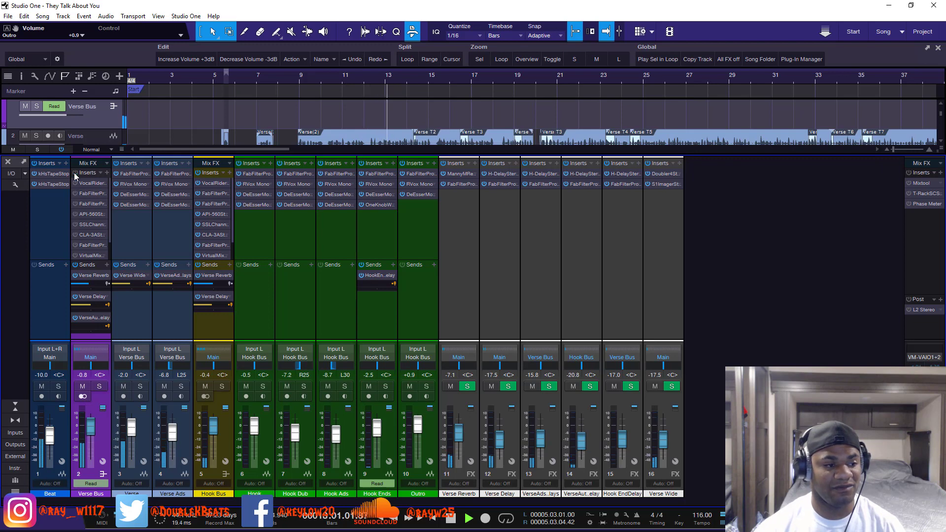
key(space)
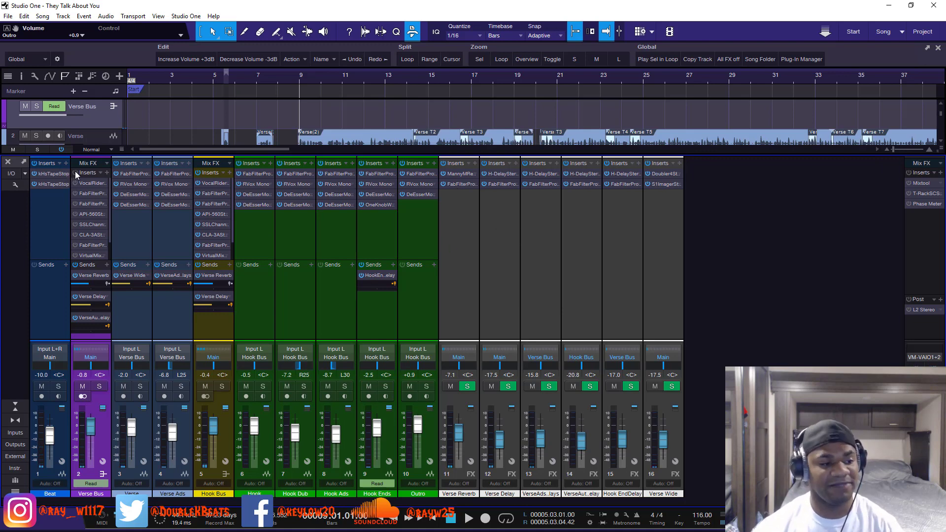
key(space)
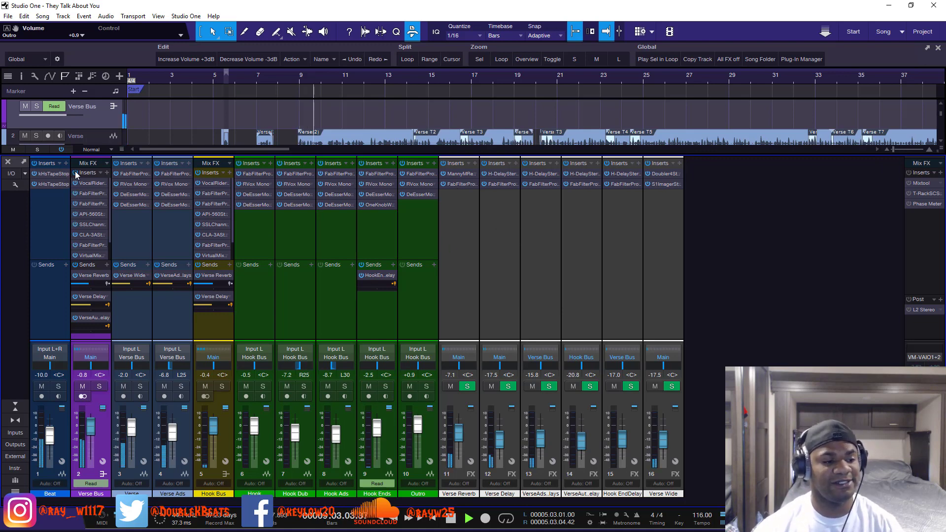
key(space)
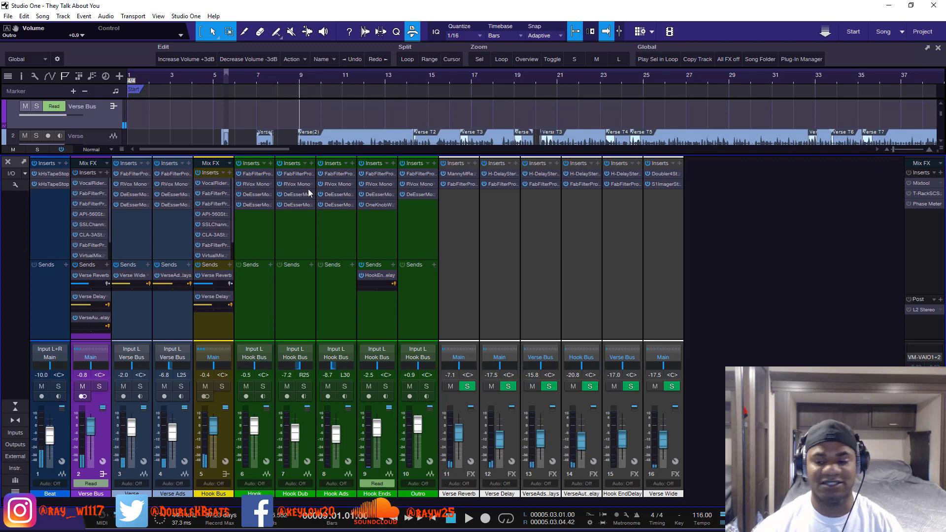
Hide the mix console, solo the Hook Ads track and play it from just after bar 41
key(F3)
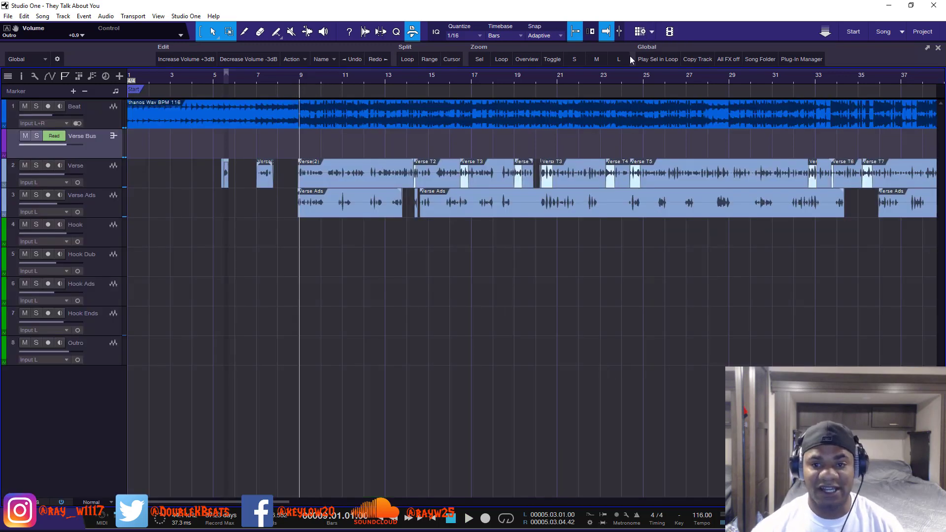
scroll(622, 82, down, 5)
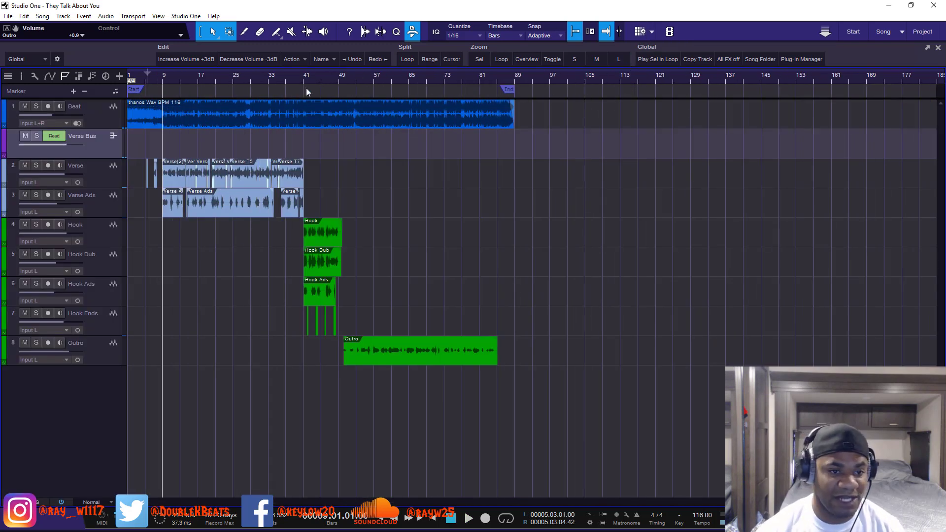
scroll(312, 75, up, 6)
scroll(311, 74, up, 2)
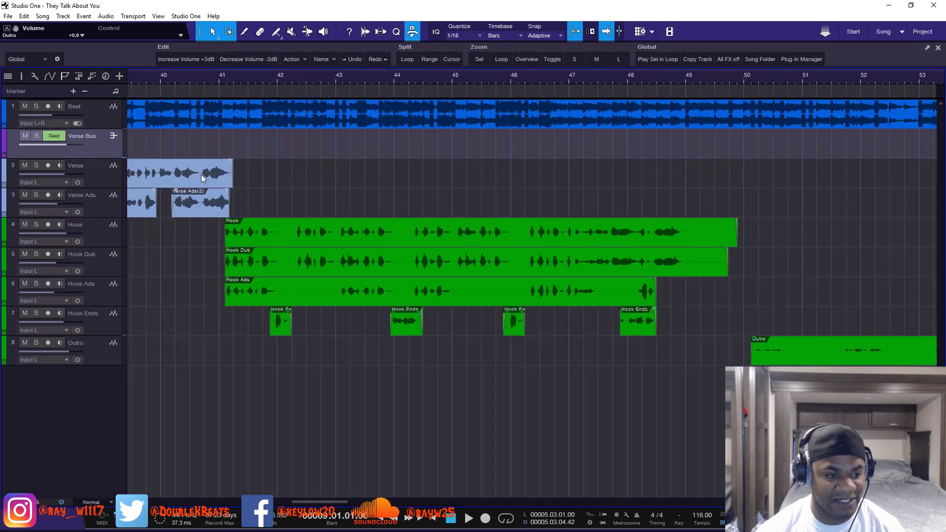
click(228, 81)
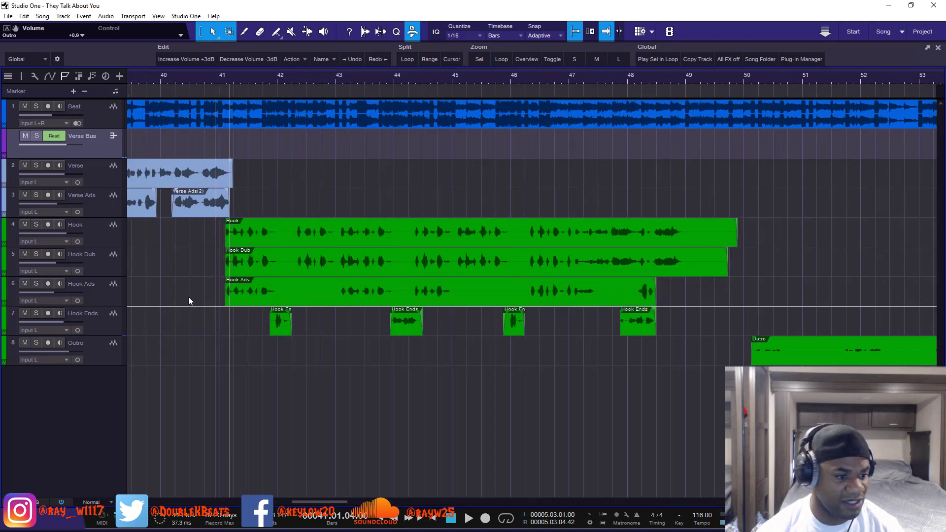
click(36, 284)
key(space)
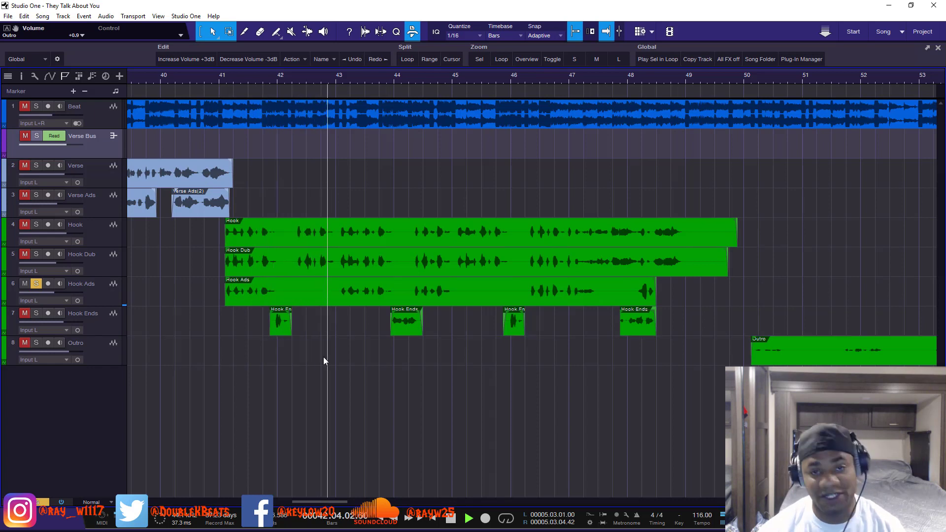
key(space)
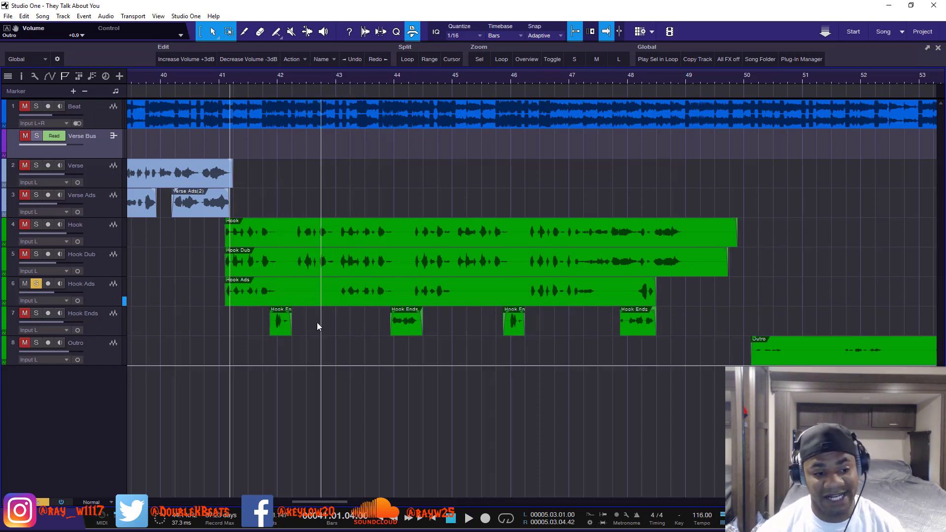
Split the Hook Ads clip shortly after bar 42 and again at bar 43, around its silent section
scroll(457, 75, down, 2)
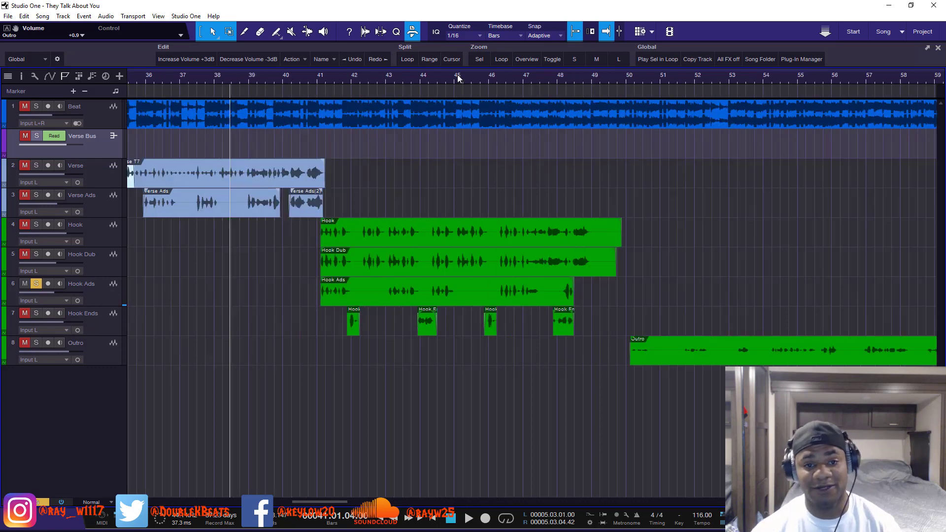
scroll(457, 75, down, 4)
scroll(458, 75, up, 6)
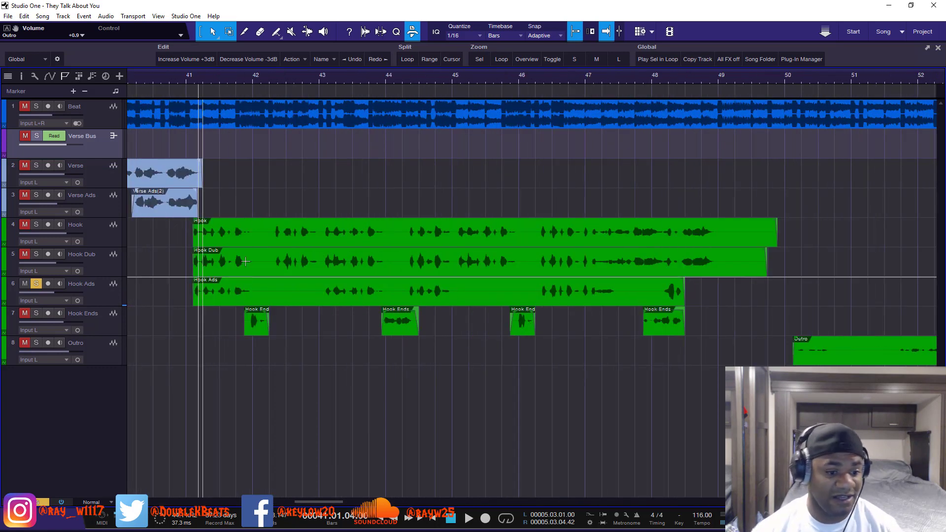
right_click(245, 288)
click(293, 298)
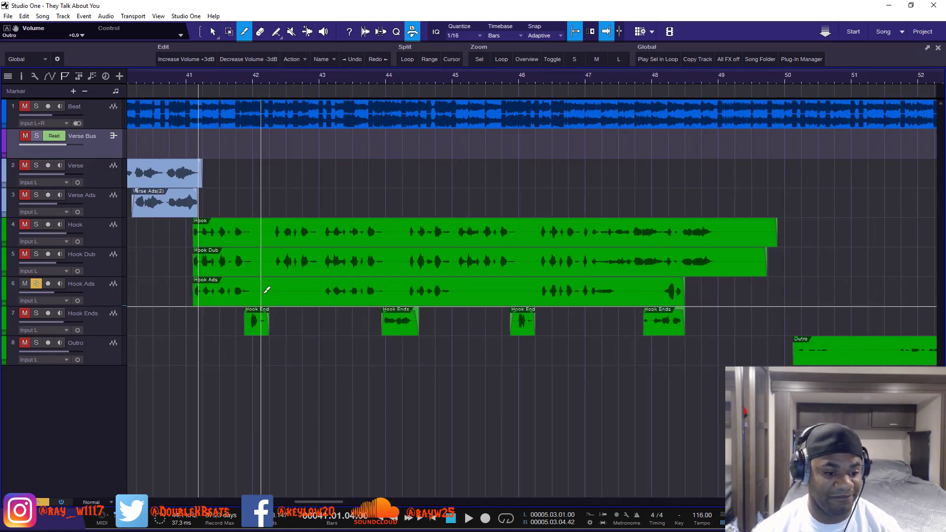
click(261, 291)
click(321, 291)
Erase the silent Hook Ads piece between bars 42 and 43 and play the edited track from just after bar 41
right_click(320, 289)
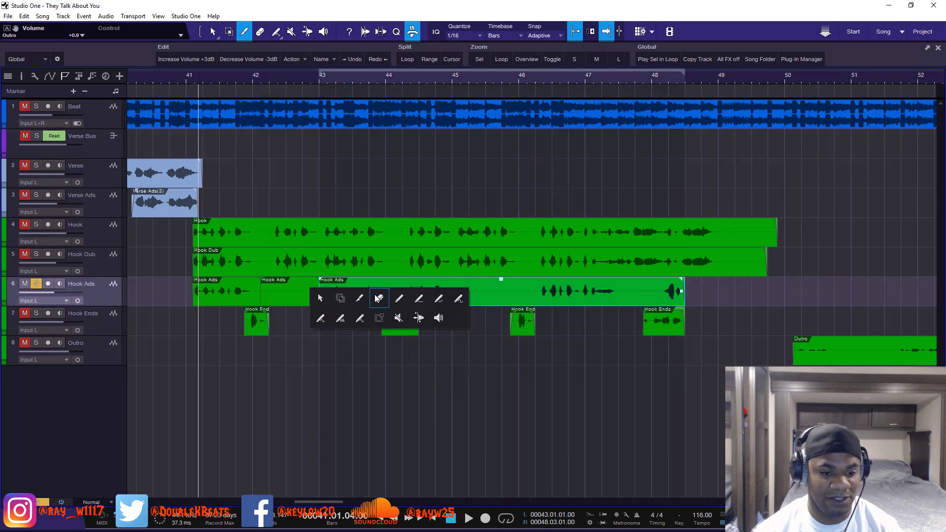
click(377, 298)
click(285, 292)
right_click(285, 292)
click(287, 298)
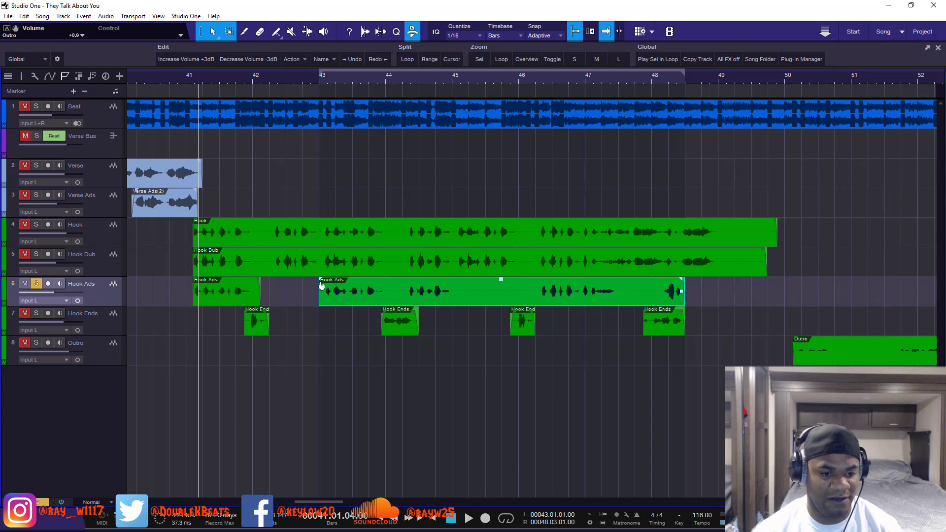
key(space)
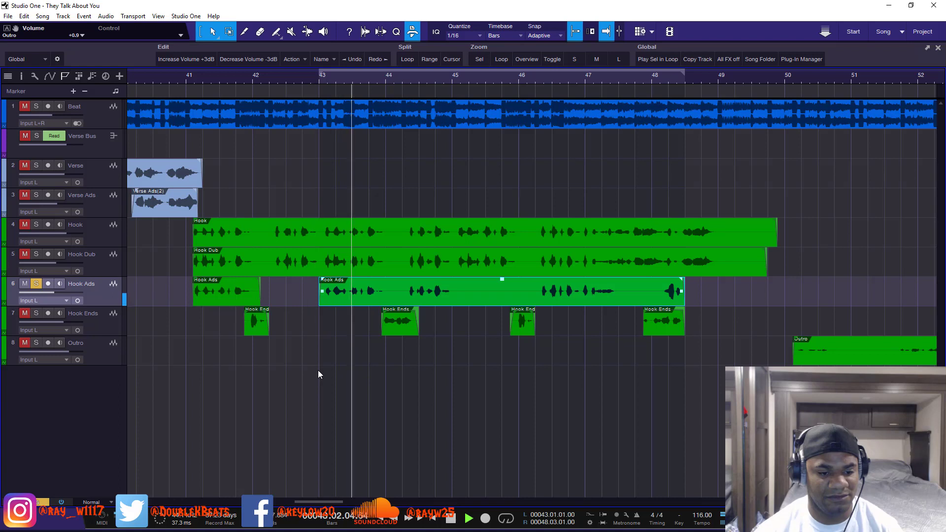
key(space)
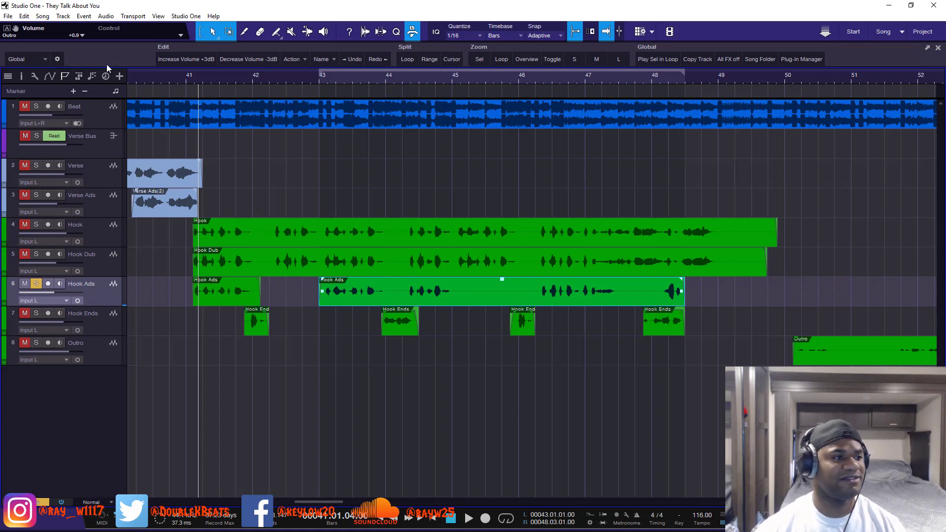
click(9, 17)
mouse_move(22, 18)
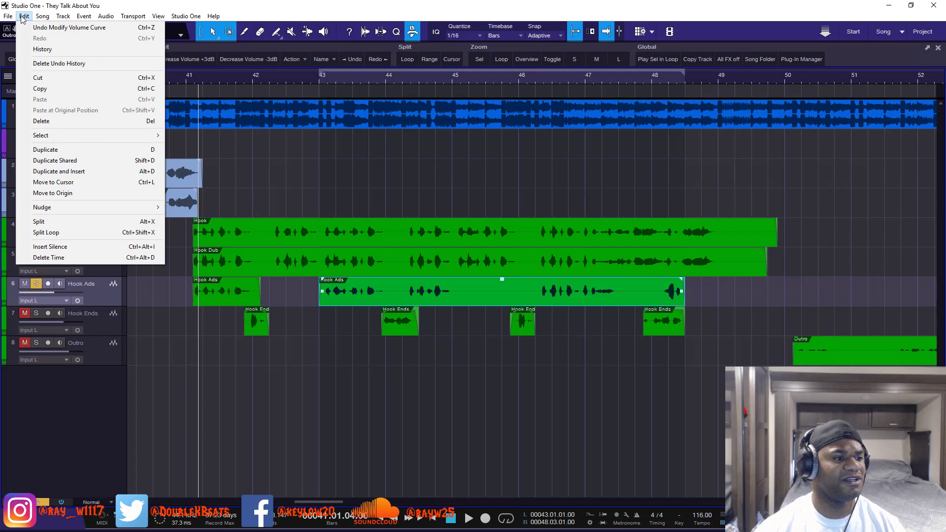
click(187, 432)
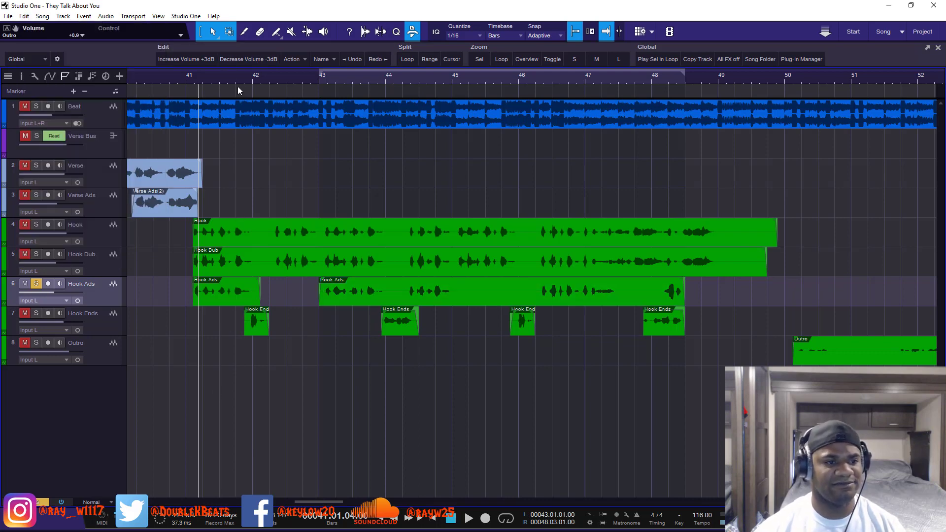
scroll(239, 82, down, 10)
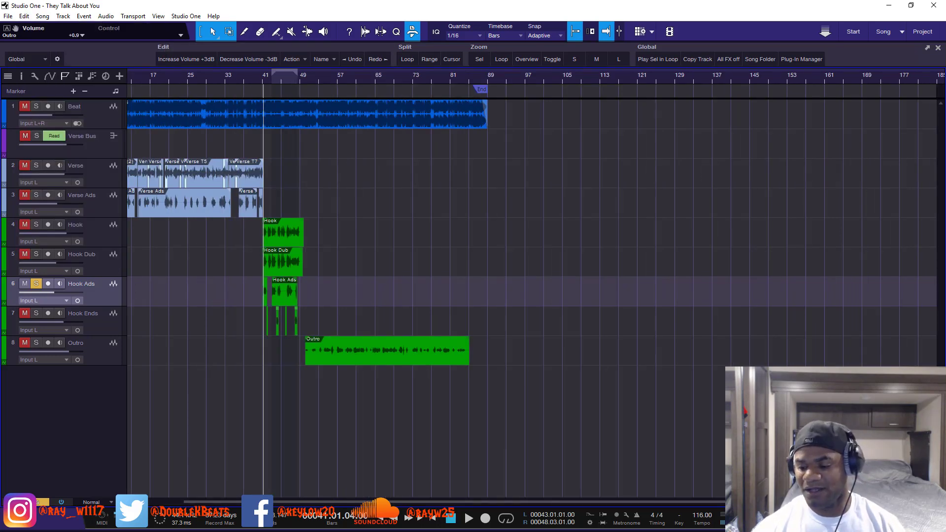
Show the mix console, play from just after bar 41 and unsolo Hook Ads to hear the full mix
key(F3)
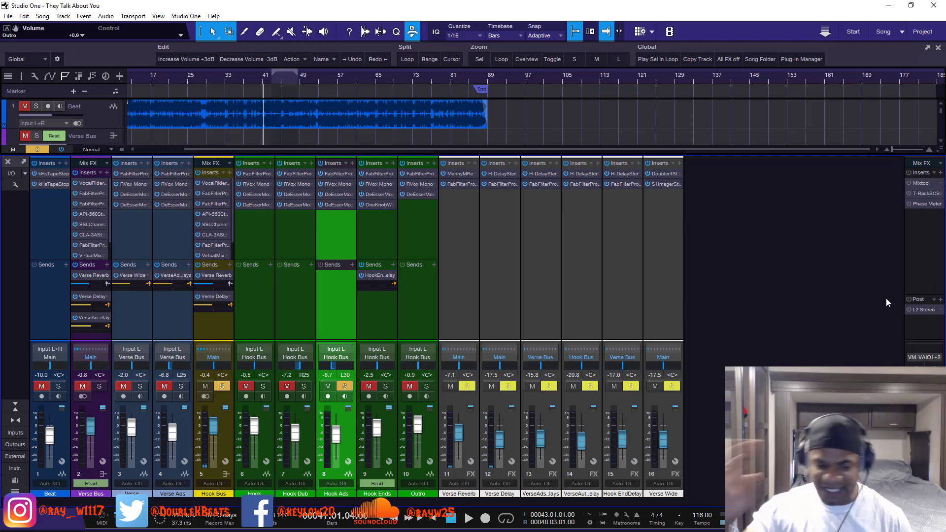
key(space)
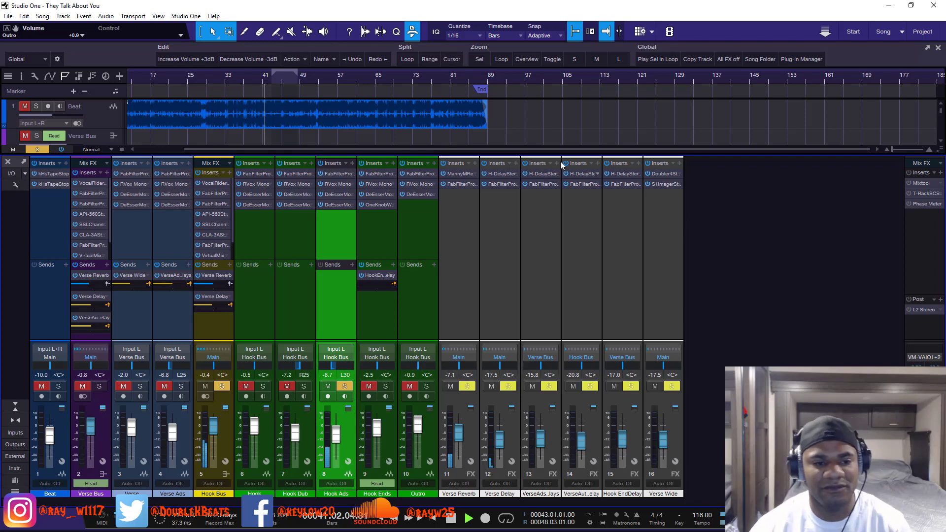
click(344, 387)
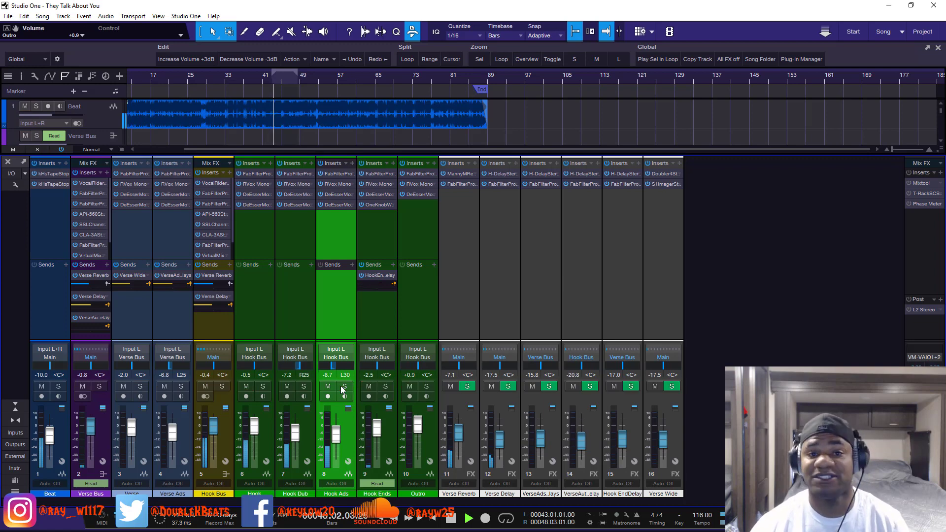
key(space)
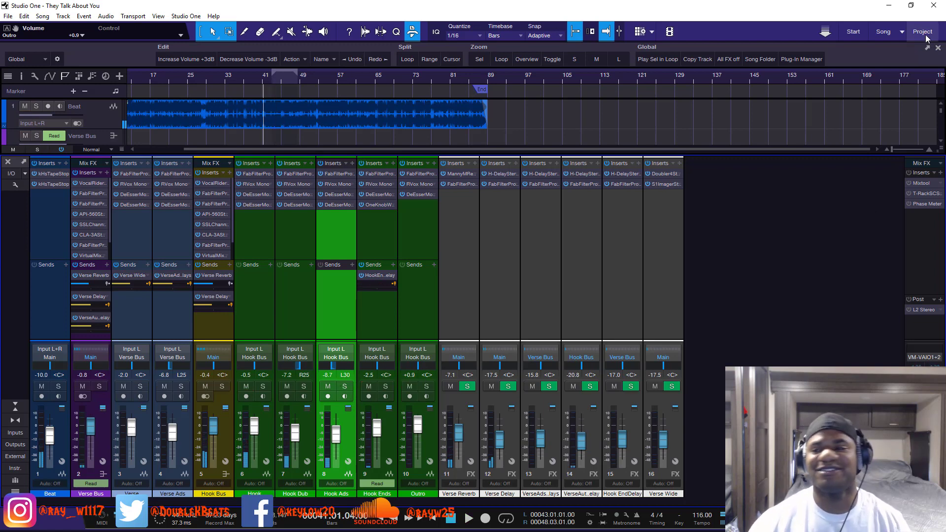